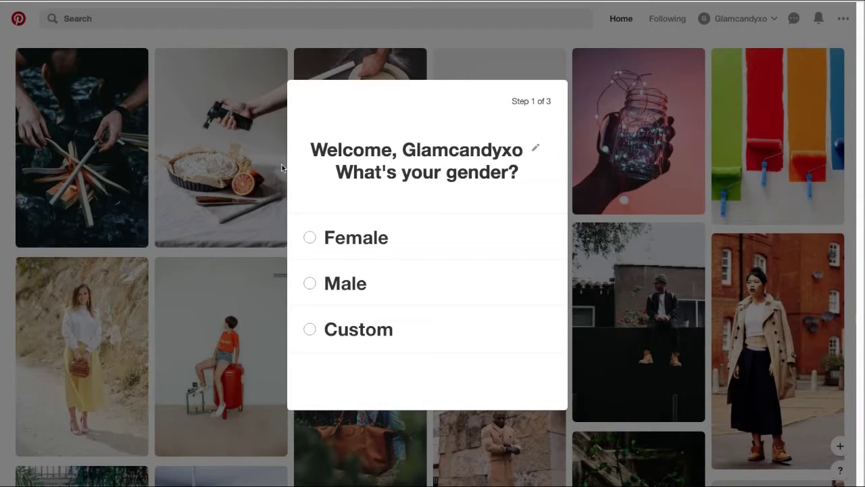
Complete the welcome questionnaire with gender Female and interests including Easy DIY, Positive Quotes, Home Decor, and Food and Drink
{"action": "left_click", "coordinate": [346, 243]}
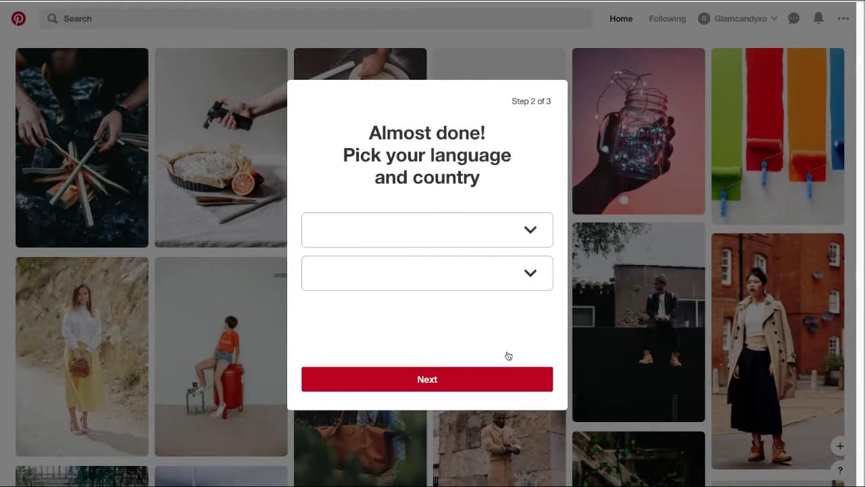
{"action": "left_click", "coordinate": [477, 389]}
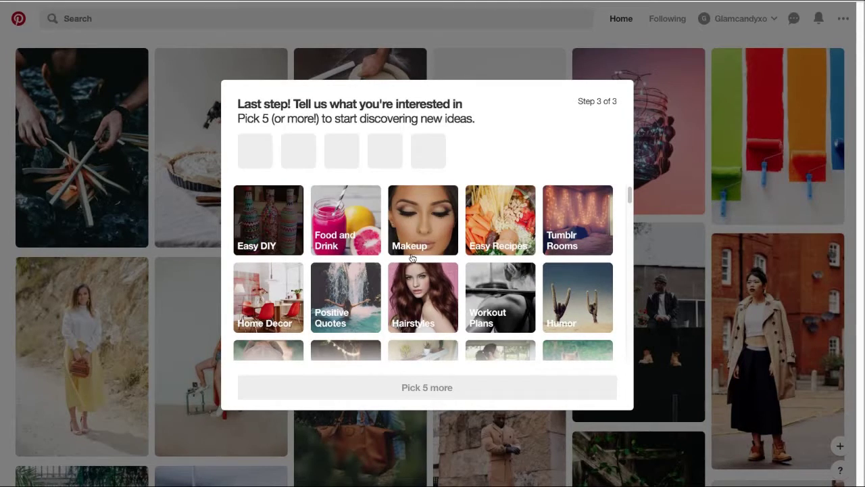
{"action": "left_click", "coordinate": [283, 217]}
{"action": "scroll", "coordinate": [500, 291], "scroll_direction": "down", "scroll_amount": 1}
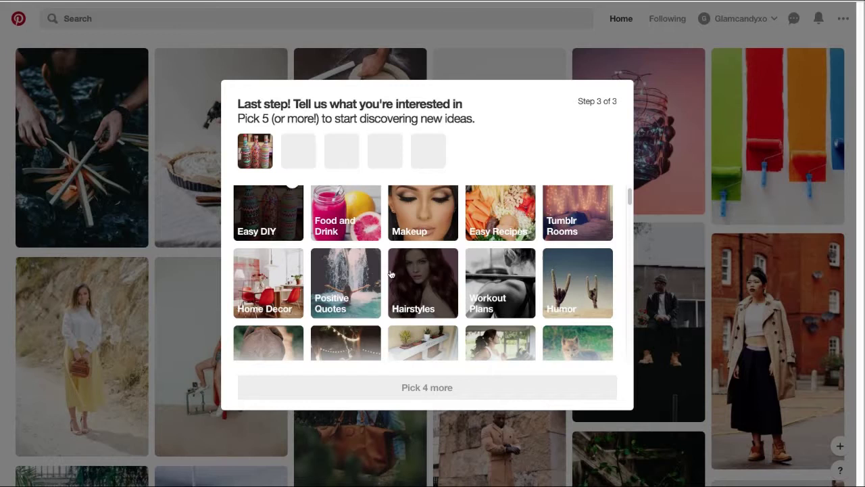
{"action": "left_click", "coordinate": [353, 281]}
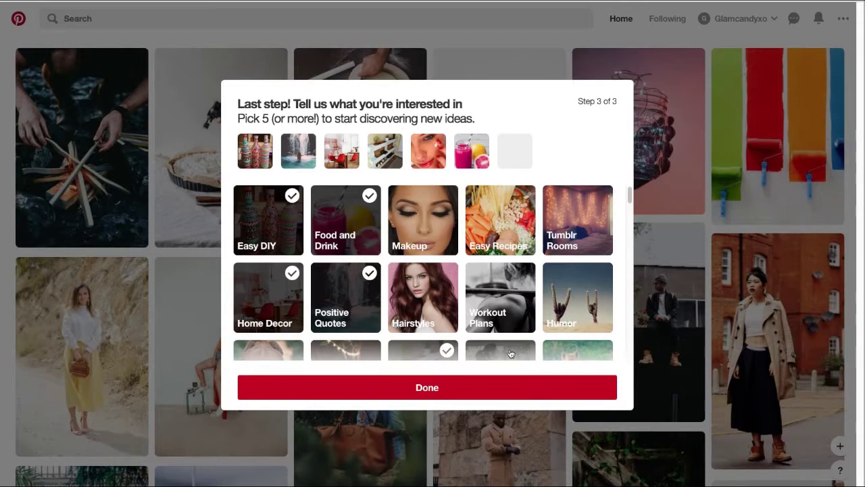
{"action": "left_click", "coordinate": [515, 391]}
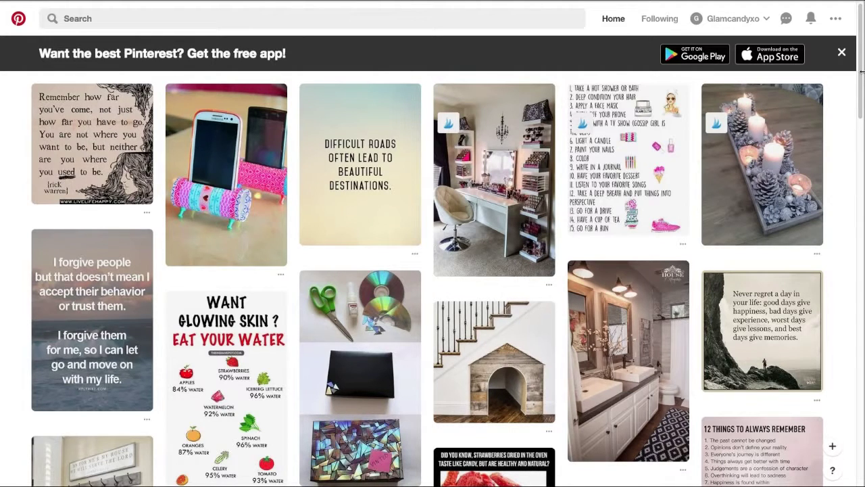
Upgrade the personal account to a free business account using the existing e-mail address
{"action": "left_click", "coordinate": [837, 23]}
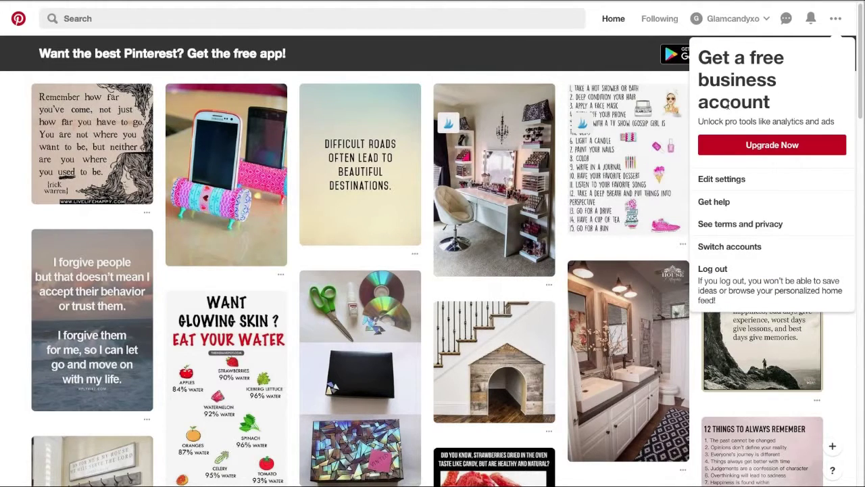
{"action": "left_click", "coordinate": [744, 146]}
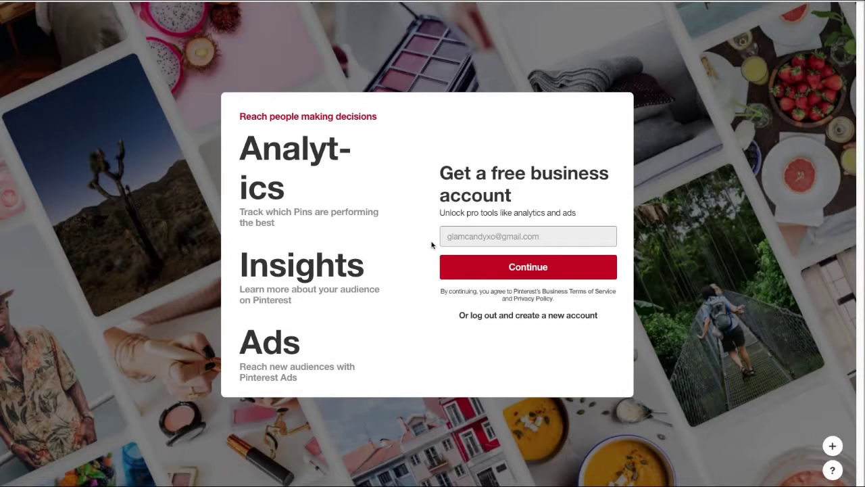
{"action": "left_click", "coordinate": [484, 276]}
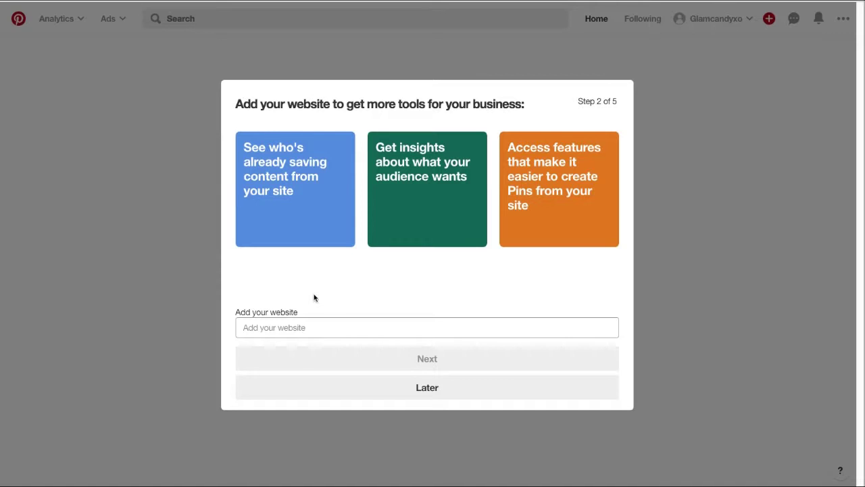
Skip adding a website and connecting other accounts, and answer "I'm not sure yet" to the question about running ads
{"action": "left_click", "coordinate": [393, 396]}
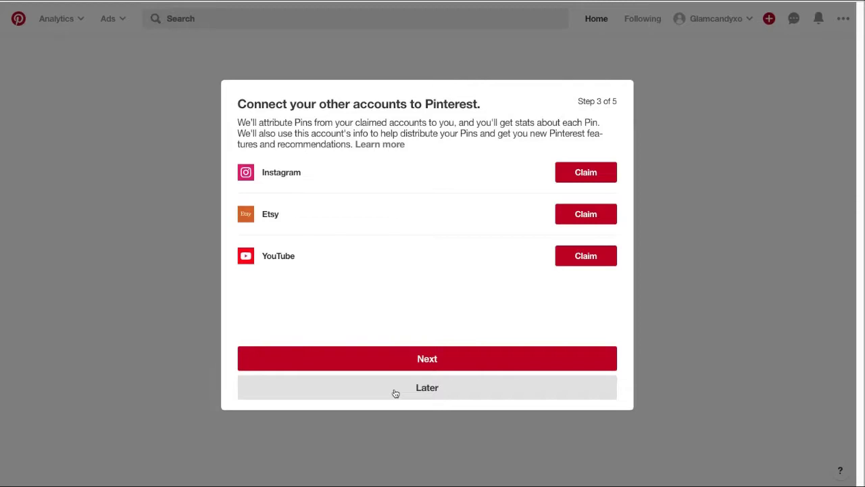
{"action": "left_click", "coordinate": [394, 382]}
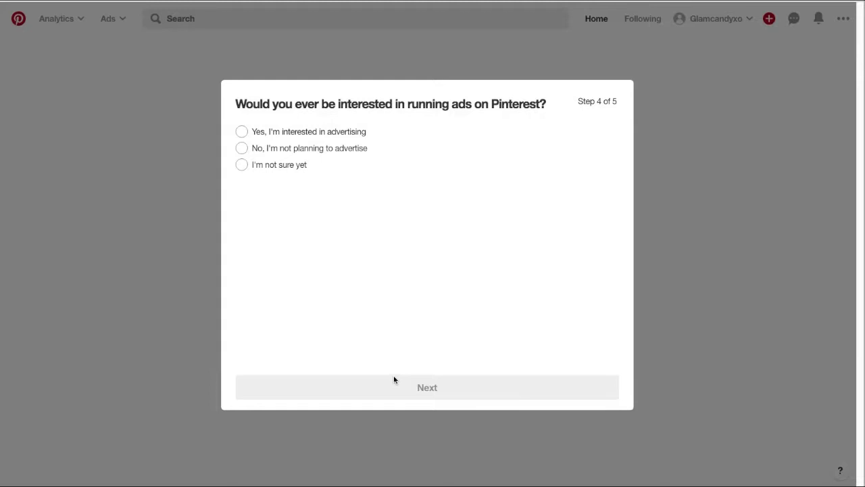
{"action": "left_click", "coordinate": [254, 168]}
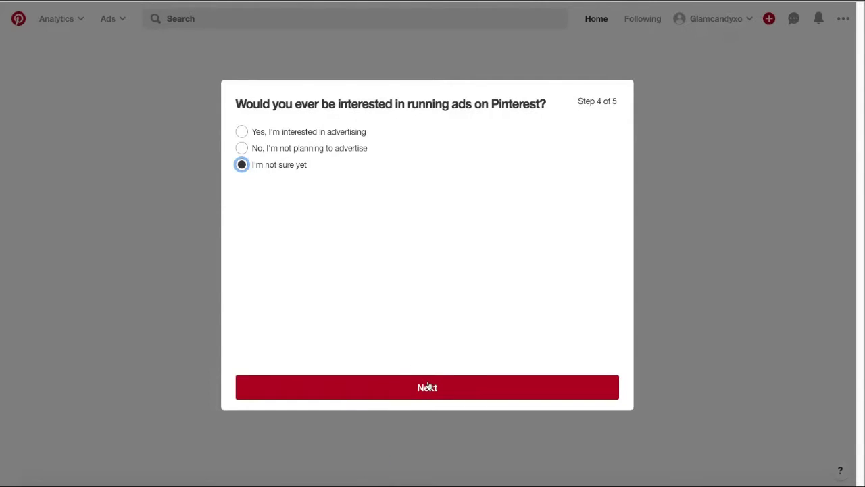
{"action": "left_click", "coordinate": [428, 386]}
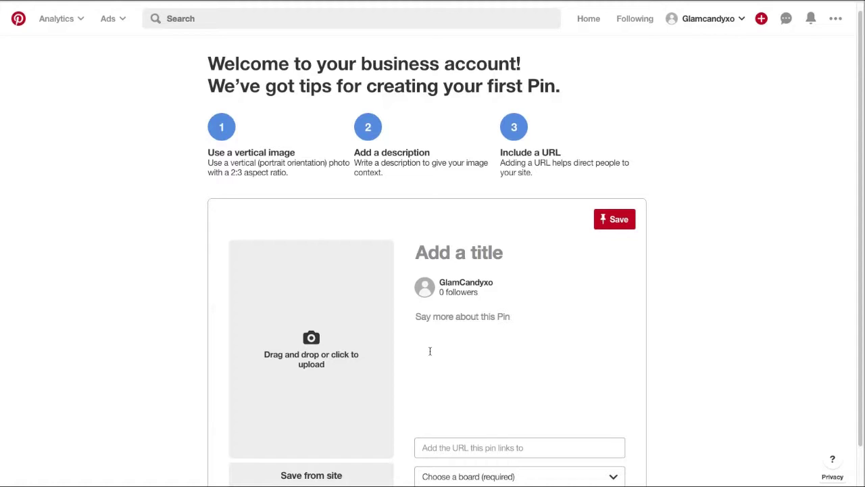
{"action": "scroll", "coordinate": [429, 351], "scroll_direction": "down", "scroll_amount": 1}
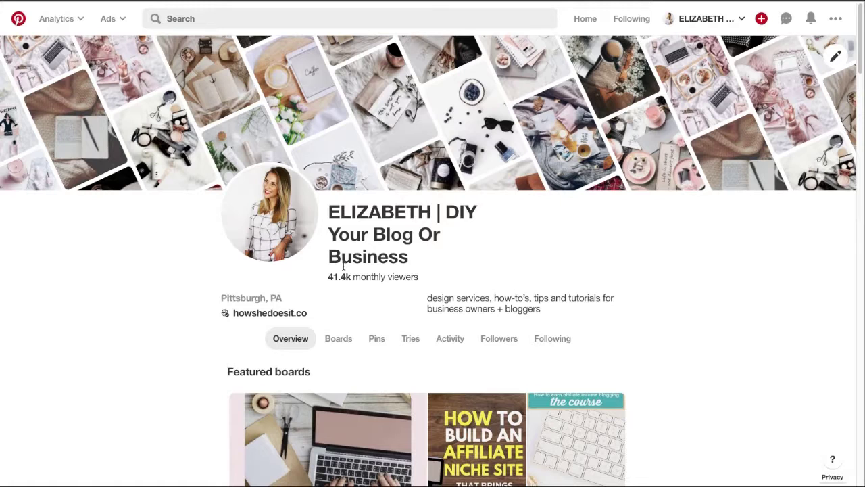
Look over the established business profile and browse through its featured boards
{"action": "scroll", "coordinate": [343, 265], "scroll_direction": "down", "scroll_amount": 1}
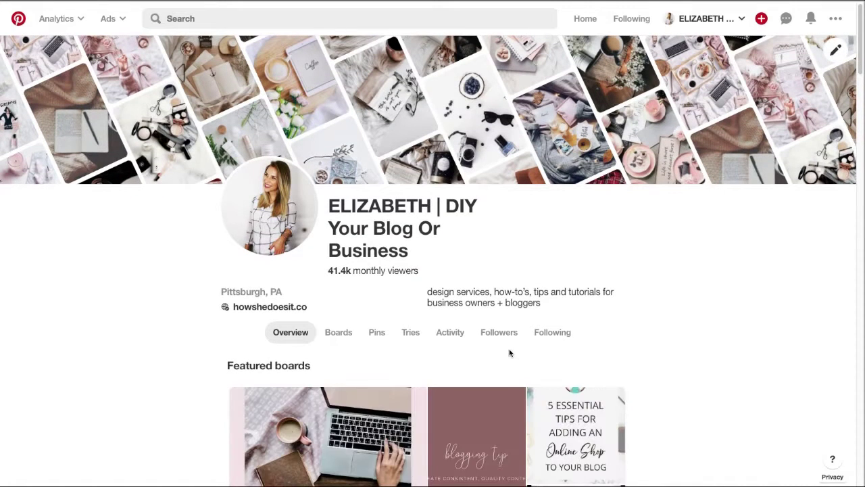
{"action": "scroll", "coordinate": [309, 382], "scroll_direction": "down", "scroll_amount": 1}
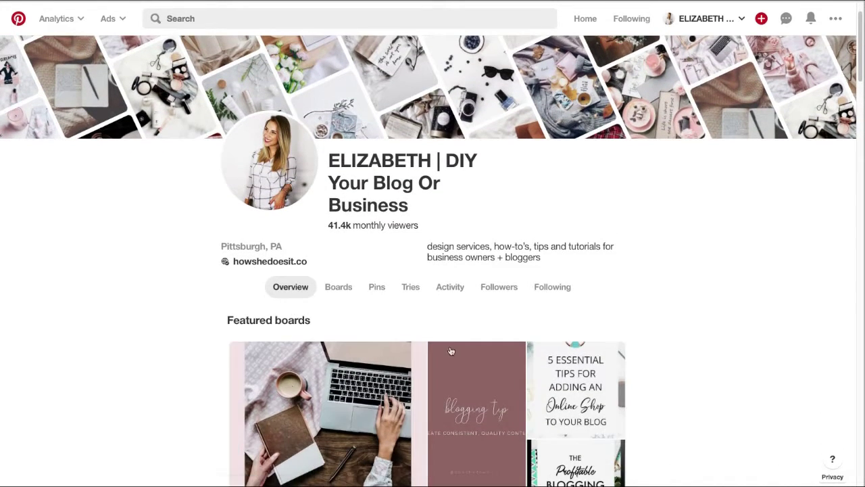
{"action": "scroll", "coordinate": [669, 408], "scroll_direction": "down", "scroll_amount": 2}
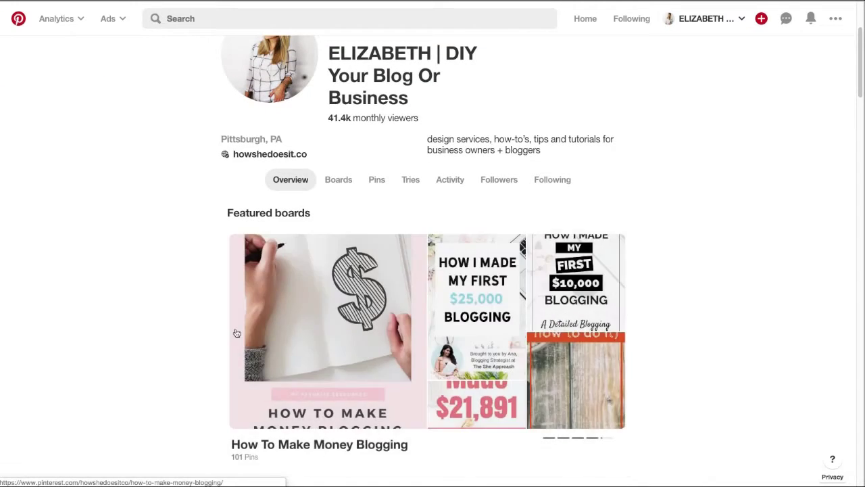
{"action": "left_click", "coordinate": [608, 331]}
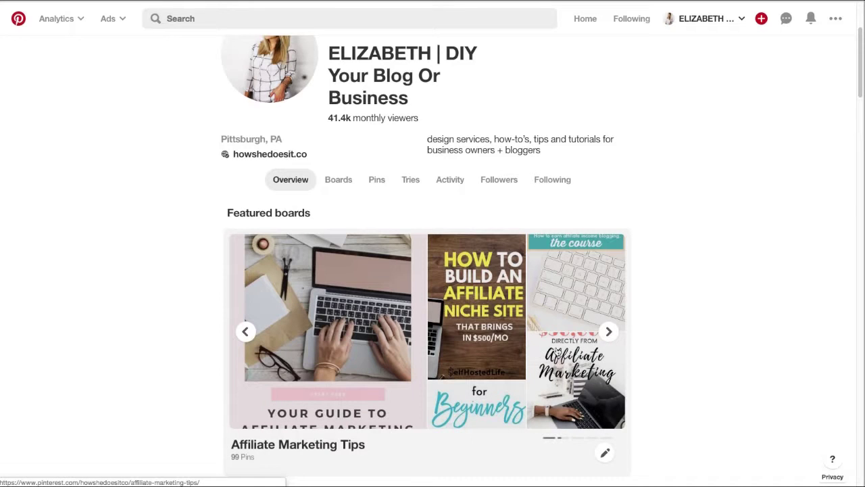
{"action": "left_click", "coordinate": [605, 332]}
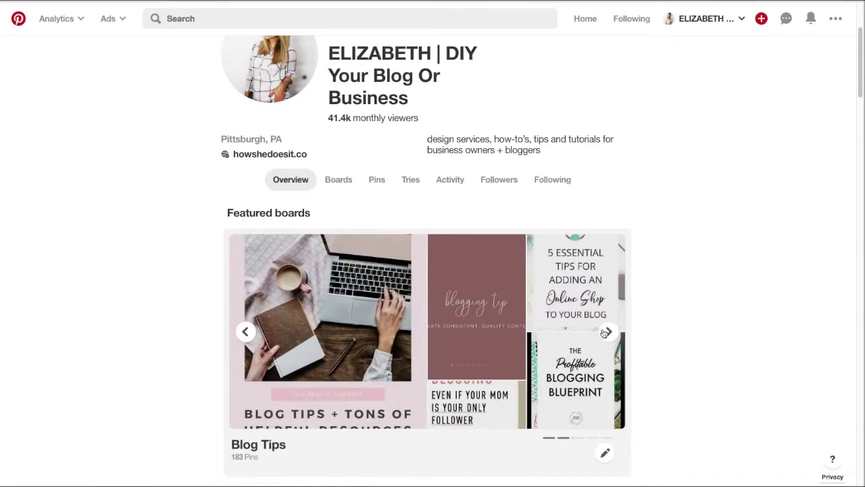
{"action": "left_click", "coordinate": [606, 331]}
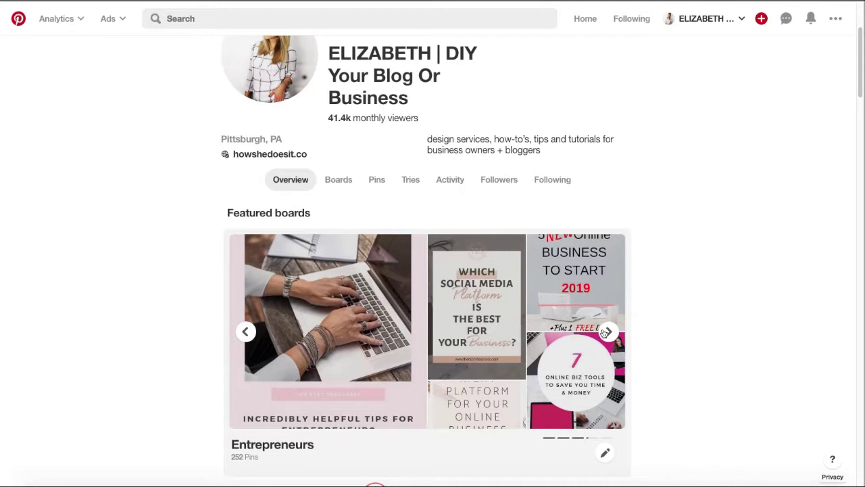
{"action": "scroll", "coordinate": [661, 357], "scroll_direction": "up", "scroll_amount": 1}
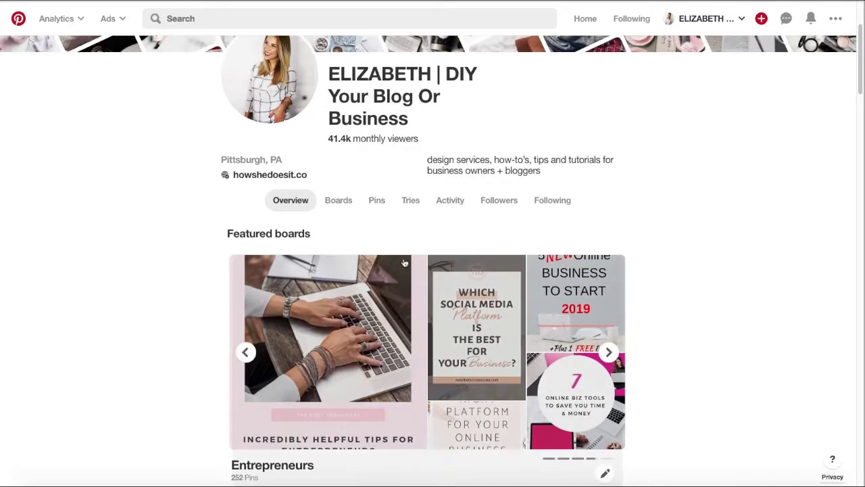
Show all of the profile's boards and look through their covers and titles
{"action": "left_click", "coordinate": [342, 208]}
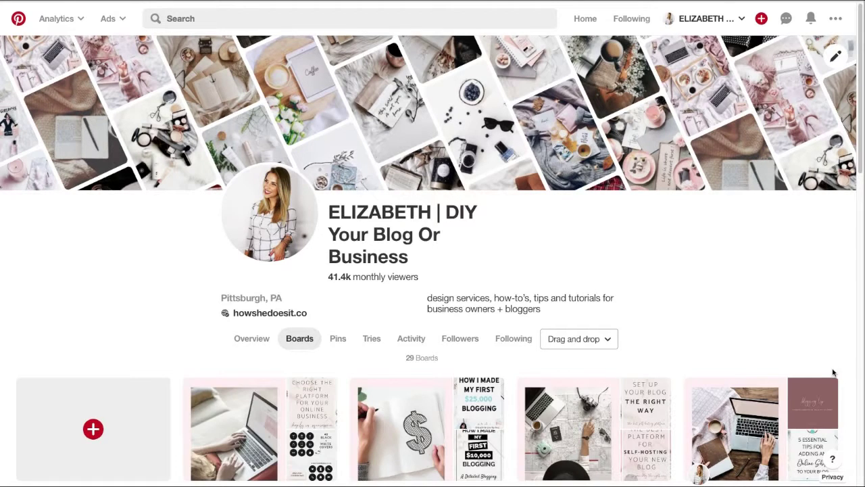
{"action": "scroll", "coordinate": [835, 373], "scroll_direction": "down", "scroll_amount": 2}
{"action": "scroll", "coordinate": [827, 372], "scroll_direction": "down", "scroll_amount": 2}
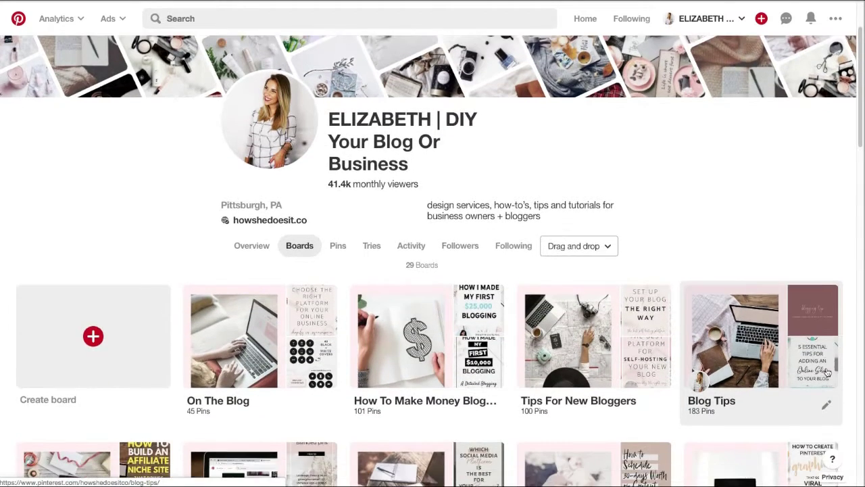
{"action": "scroll", "coordinate": [831, 374], "scroll_direction": "down", "scroll_amount": 3}
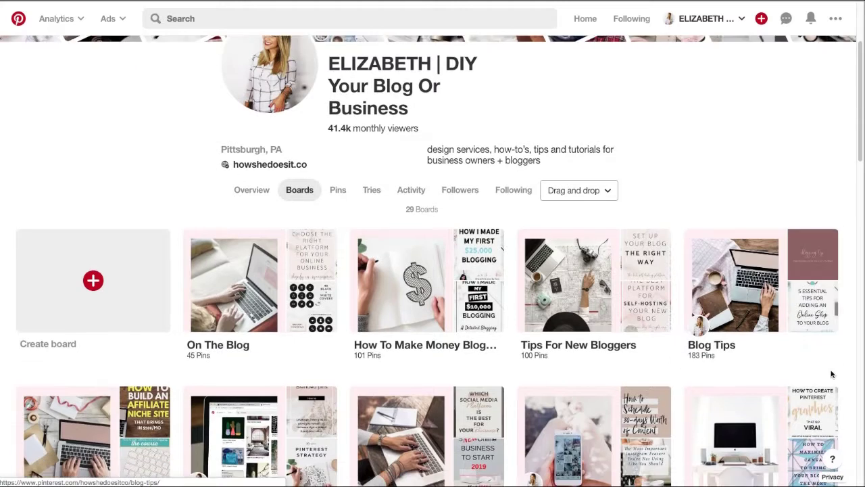
{"action": "scroll", "coordinate": [832, 375], "scroll_direction": "down", "scroll_amount": 1}
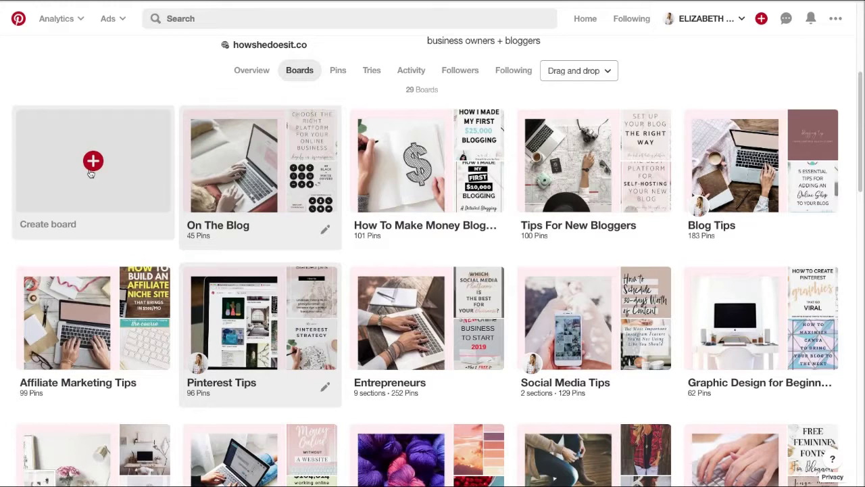
Create a new board named "Grow Your Blog" with the Secret option turned off
{"action": "left_click", "coordinate": [91, 173]}
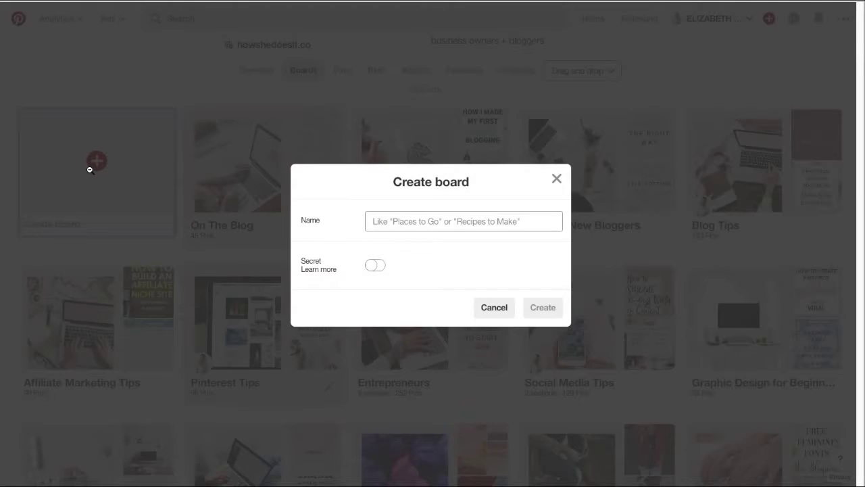
{"action": "left_click", "coordinate": [443, 221]}
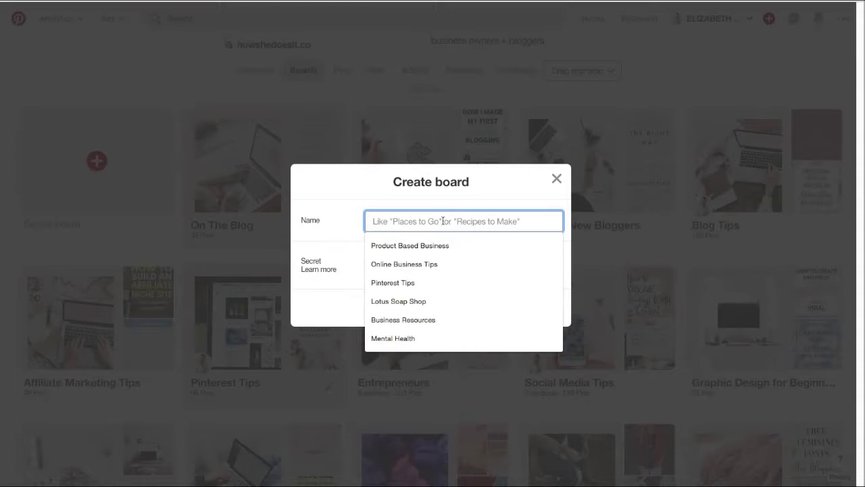
{"action": "left_click", "coordinate": [442, 221]}
{"action": "type", "text": "Grow "}
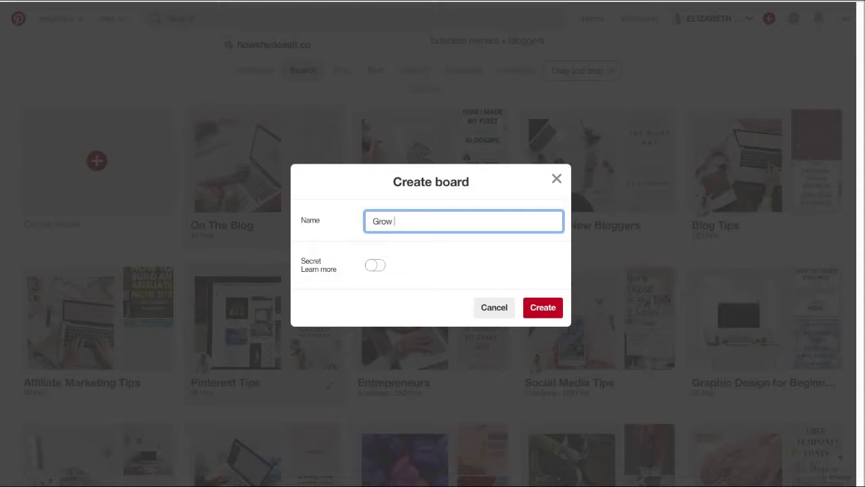
{"action": "type", "text": "Your Blog"}
{"action": "left_click", "coordinate": [376, 265]}
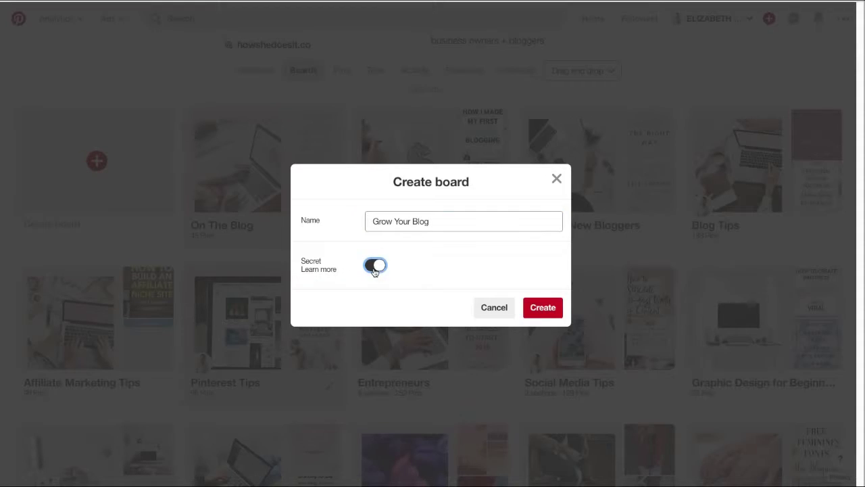
{"action": "left_click", "coordinate": [375, 268]}
{"action": "left_click", "coordinate": [557, 314]}
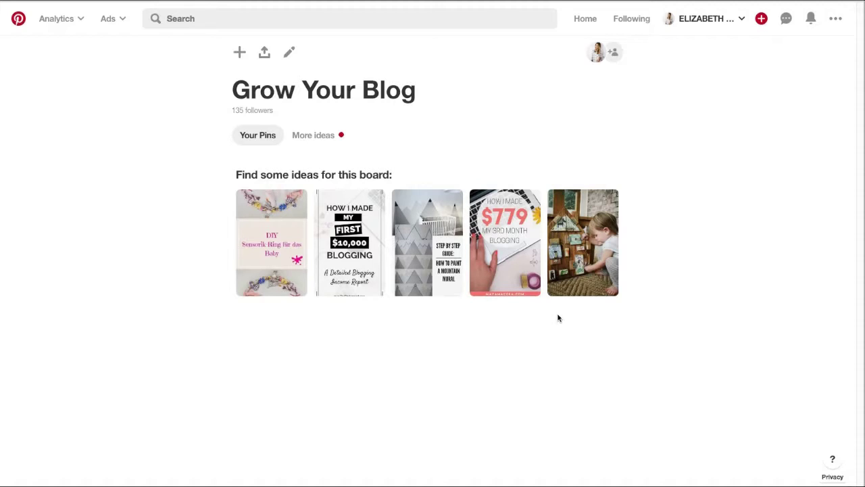
Open the suggested ideas for the Grow Your Blog board and browse them for pins related to blog growth
{"action": "left_click", "coordinate": [311, 140]}
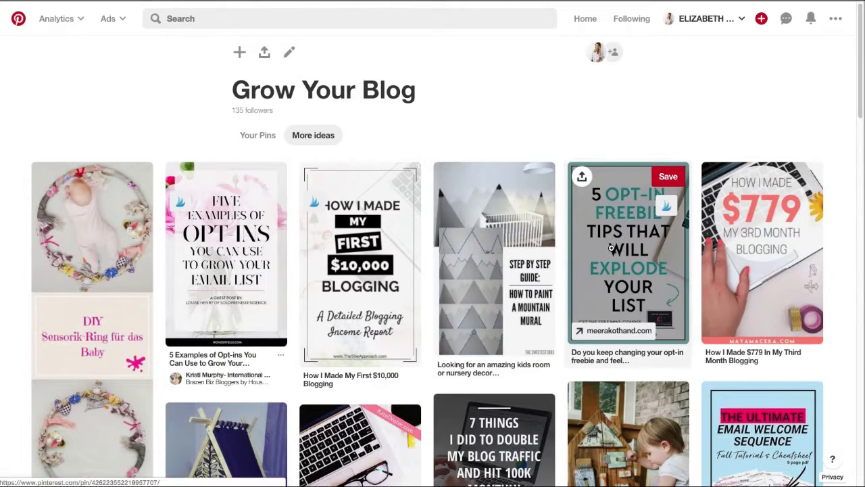
{"action": "scroll", "coordinate": [610, 247], "scroll_direction": "down", "scroll_amount": 2}
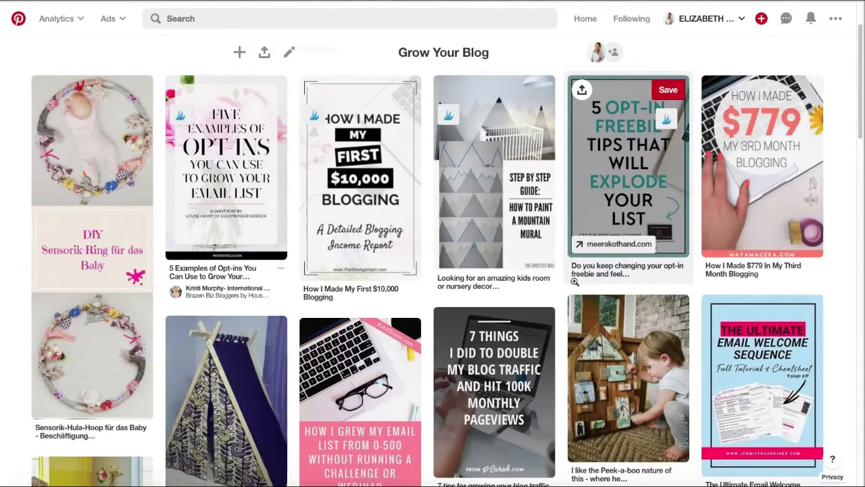
{"action": "scroll", "coordinate": [574, 281], "scroll_direction": "down", "scroll_amount": 5}
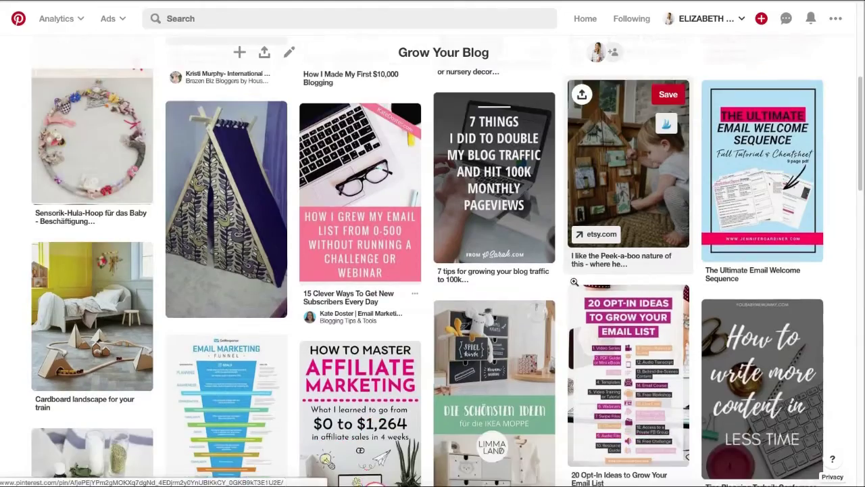
{"action": "scroll", "coordinate": [574, 281], "scroll_direction": "down", "scroll_amount": 5}
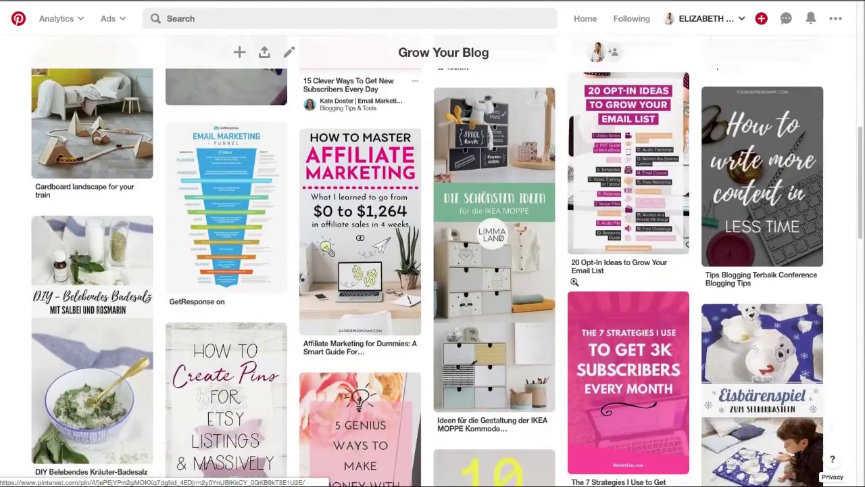
{"action": "scroll", "coordinate": [575, 281], "scroll_direction": "down", "scroll_amount": 4}
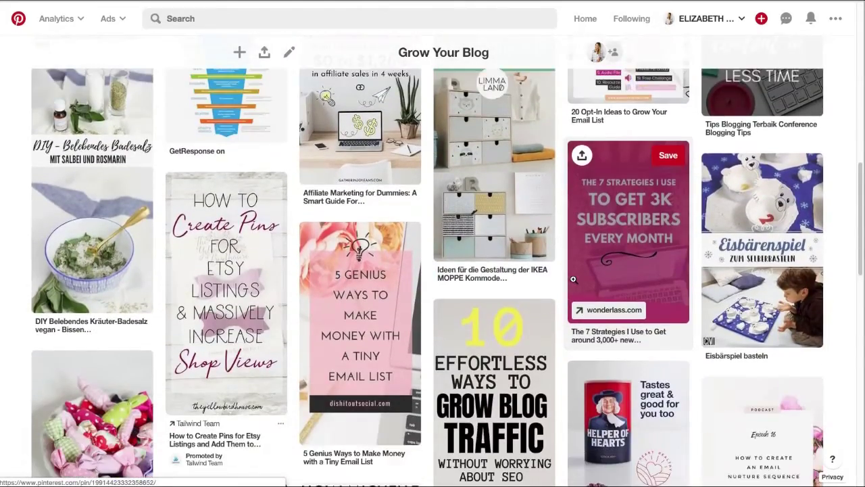
{"action": "scroll", "coordinate": [573, 279], "scroll_direction": "down", "scroll_amount": 3}
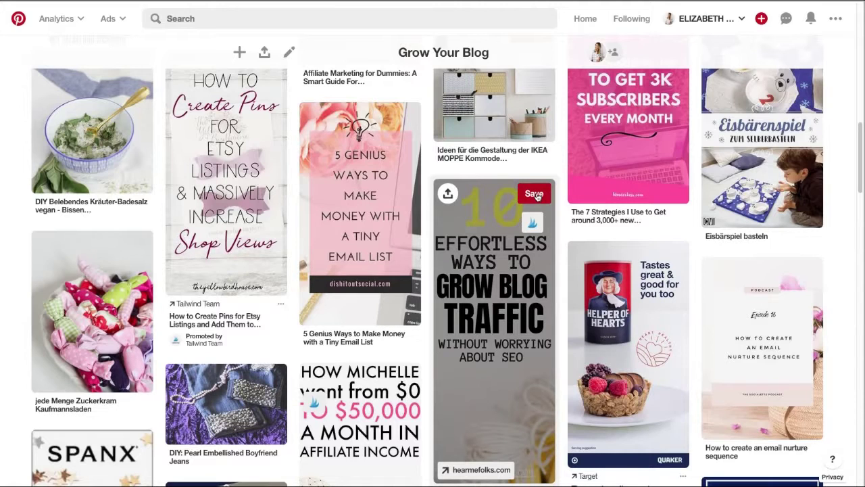
Save the "10 Effortless Ways to Grow Blog Traffic" pin to the Grow Your Blog board and search Pinterest for "grow your blog traffic"
{"action": "left_click", "coordinate": [535, 194]}
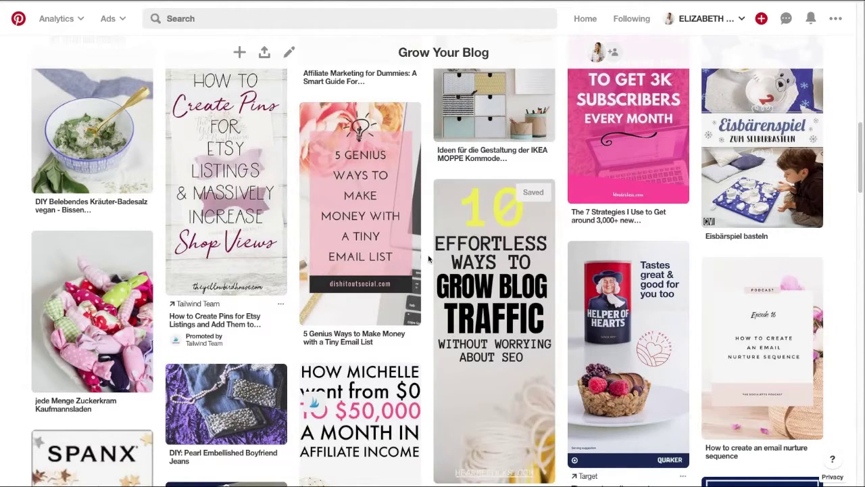
{"action": "left_click", "coordinate": [338, 18]}
{"action": "type", "text": "gro"}
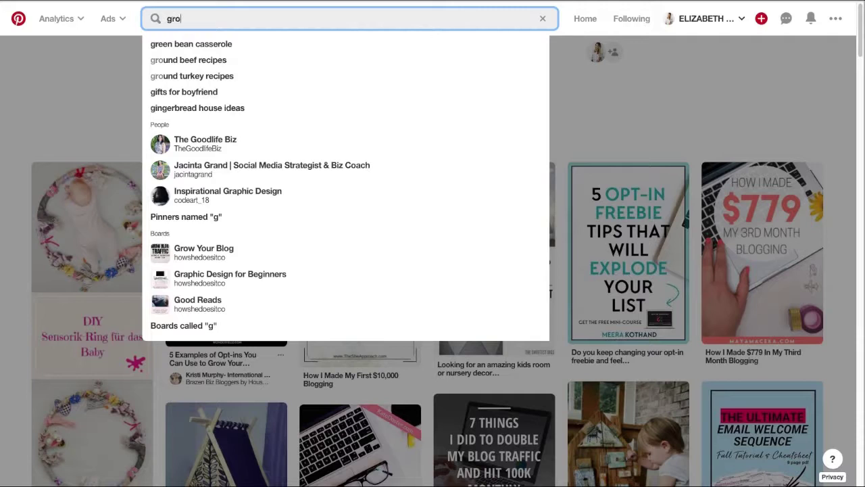
{"action": "type", "text": "w your blog"}
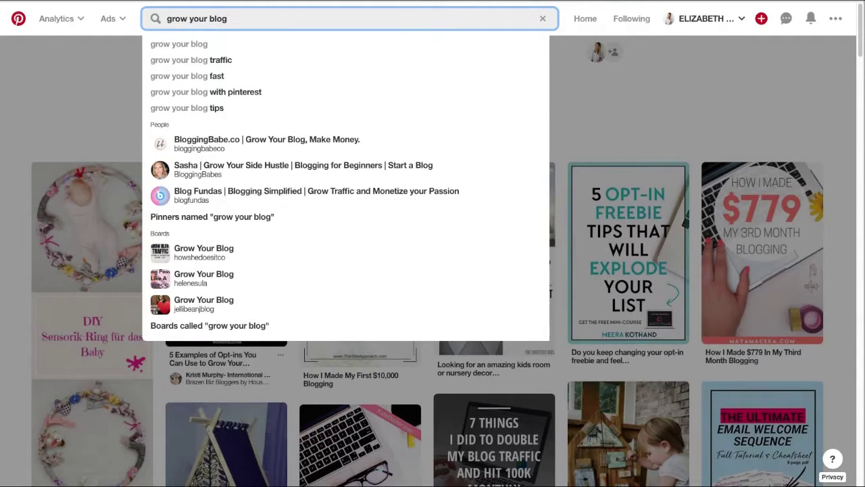
{"action": "key", "text": "Down"}
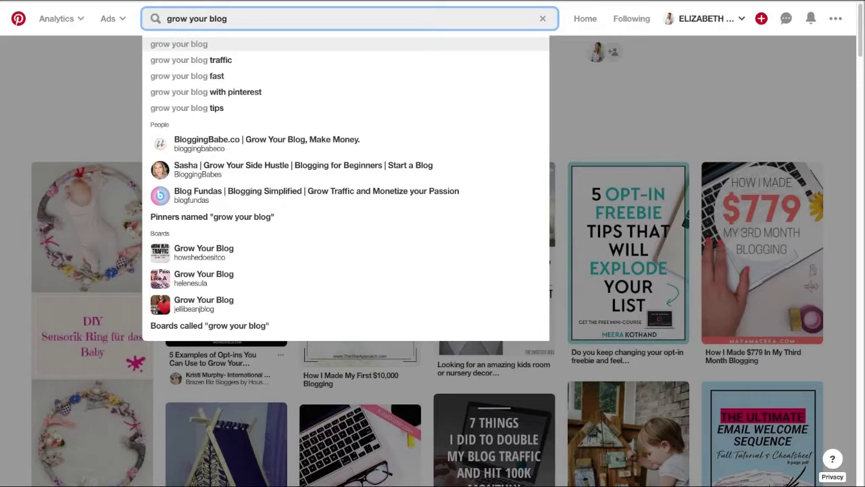
{"action": "key", "text": "Down"}
{"action": "key", "text": "Return"}
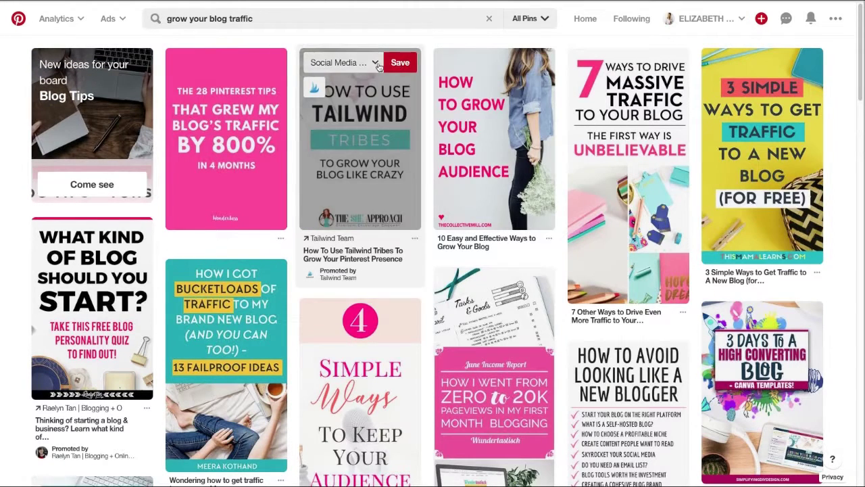
Save the "How to Use Tailwind Tribes" pin from the search results to the Grow Your Blog board
{"action": "left_click", "coordinate": [374, 68]}
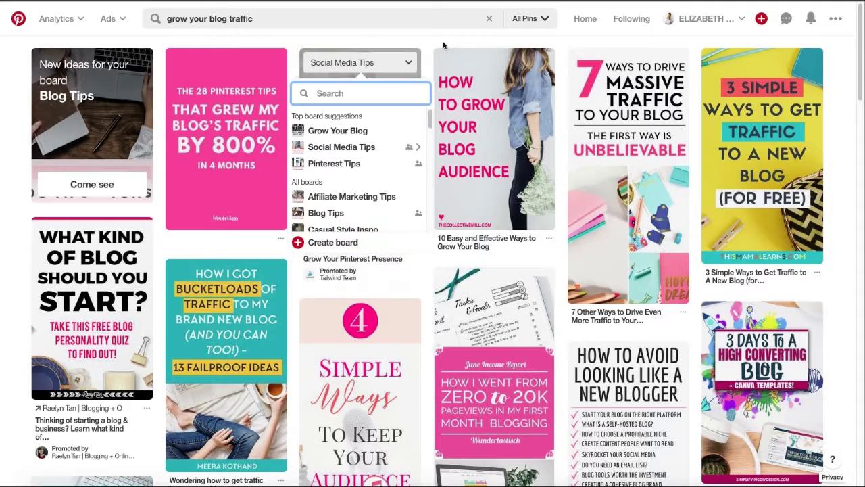
{"action": "left_click", "coordinate": [842, 125]}
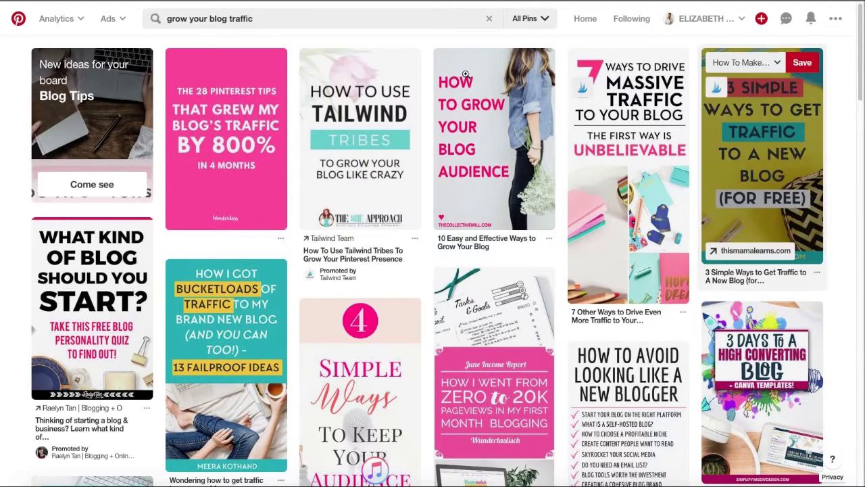
{"action": "mouse_move", "coordinate": [377, 65]}
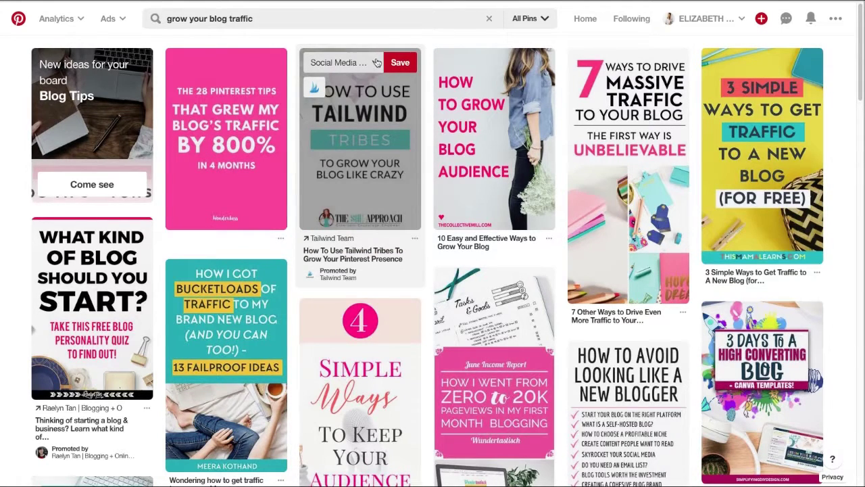
{"action": "left_click", "coordinate": [377, 64]}
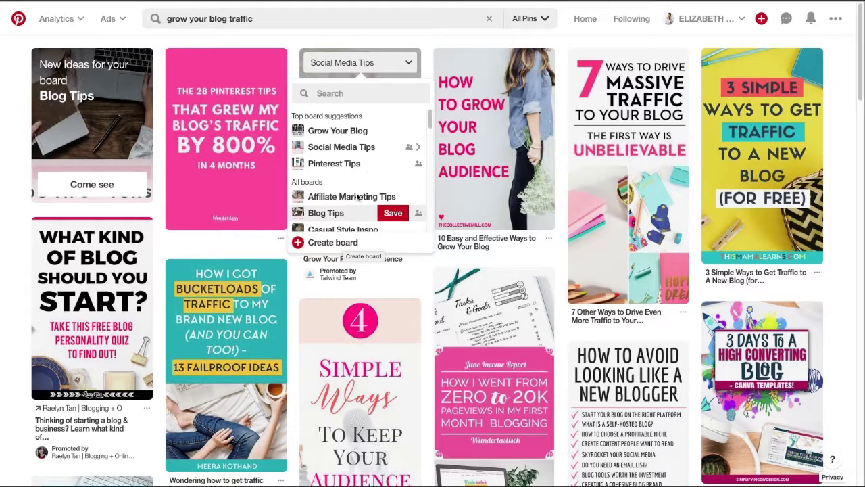
{"action": "left_click", "coordinate": [407, 130]}
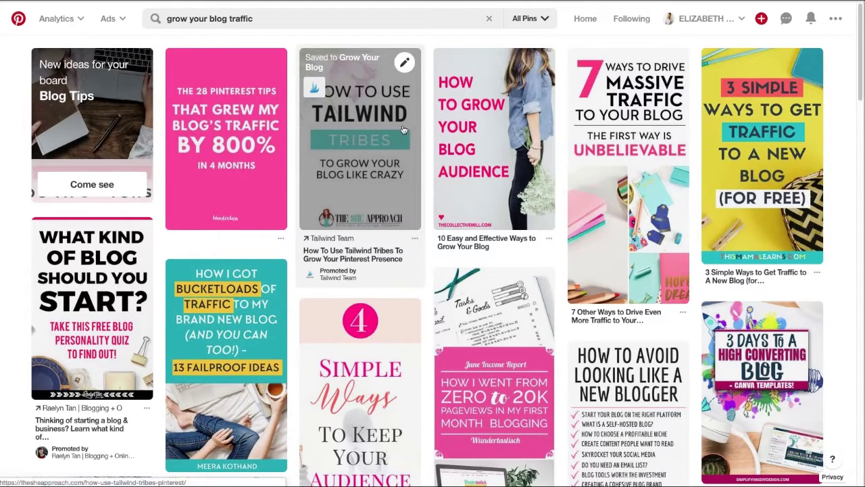
Browse further through the search results for more pins about growing blog traffic
{"action": "scroll", "coordinate": [560, 269], "scroll_direction": "down", "scroll_amount": 1}
{"action": "scroll", "coordinate": [558, 264], "scroll_direction": "down", "scroll_amount": 5}
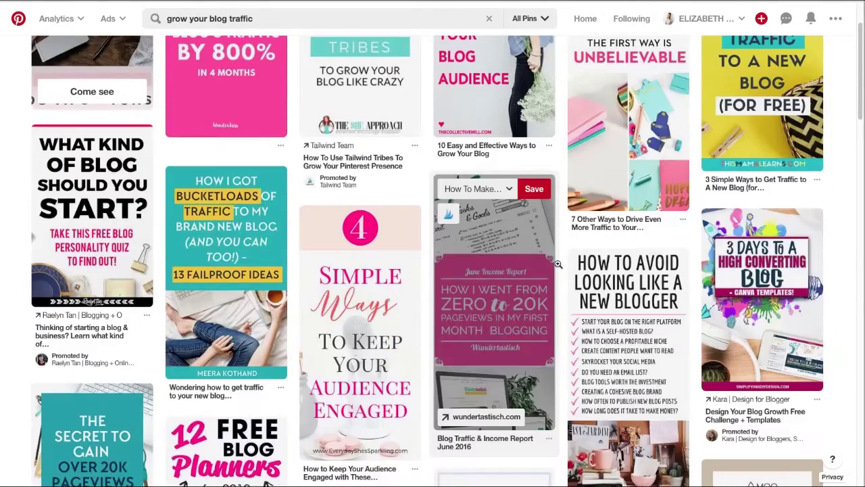
{"action": "scroll", "coordinate": [564, 264], "scroll_direction": "down", "scroll_amount": 3}
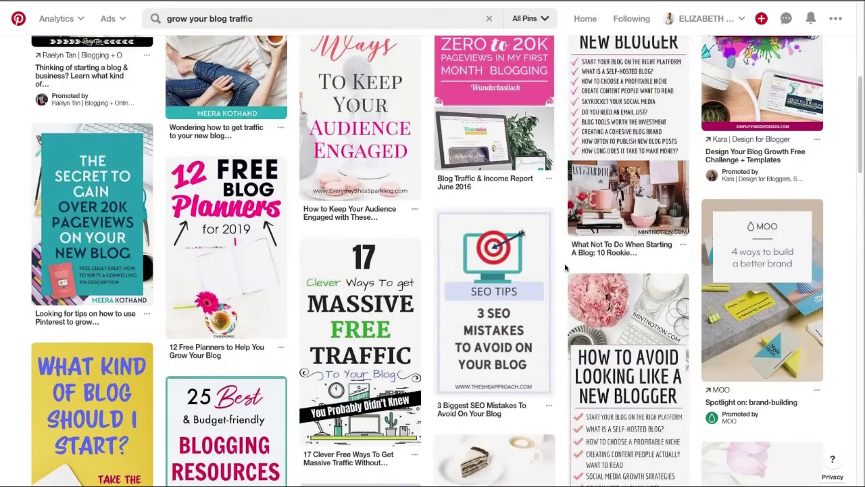
{"action": "scroll", "coordinate": [567, 265], "scroll_direction": "down", "scroll_amount": 1}
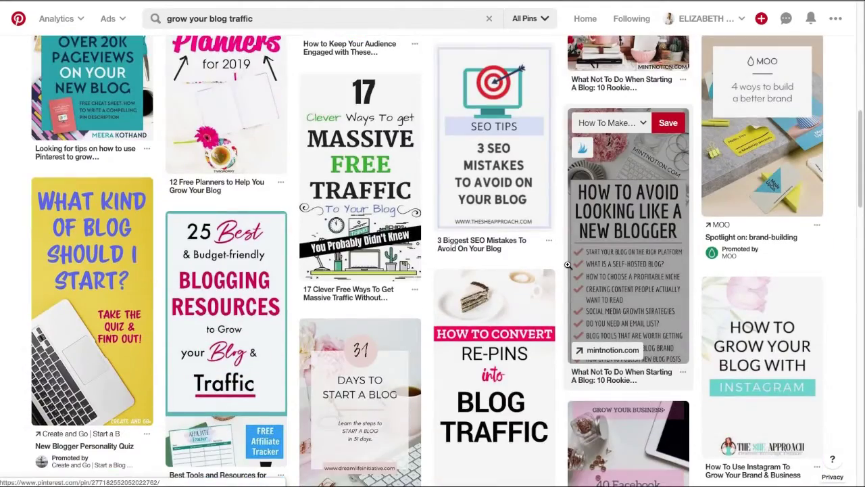
{"action": "scroll", "coordinate": [568, 264], "scroll_direction": "down", "scroll_amount": 1}
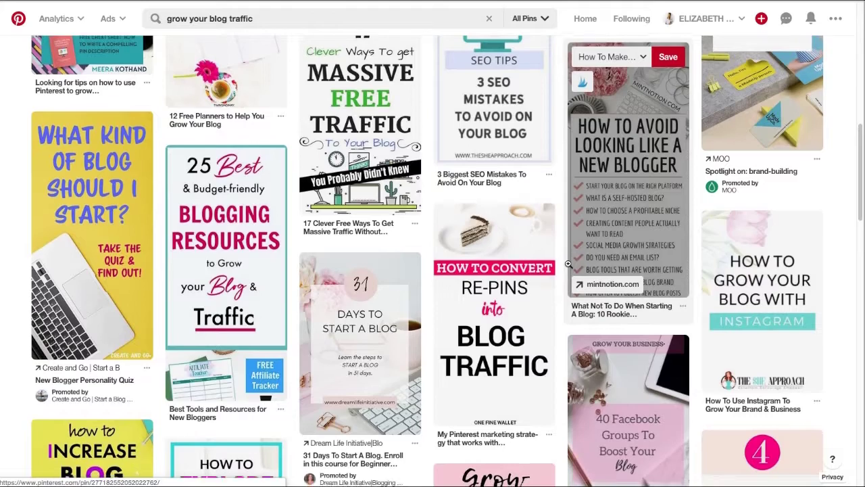
Go to the profile's full list of boards and open the On The Blog board
{"action": "left_click", "coordinate": [18, 18]}
{"action": "left_click", "coordinate": [710, 18]}
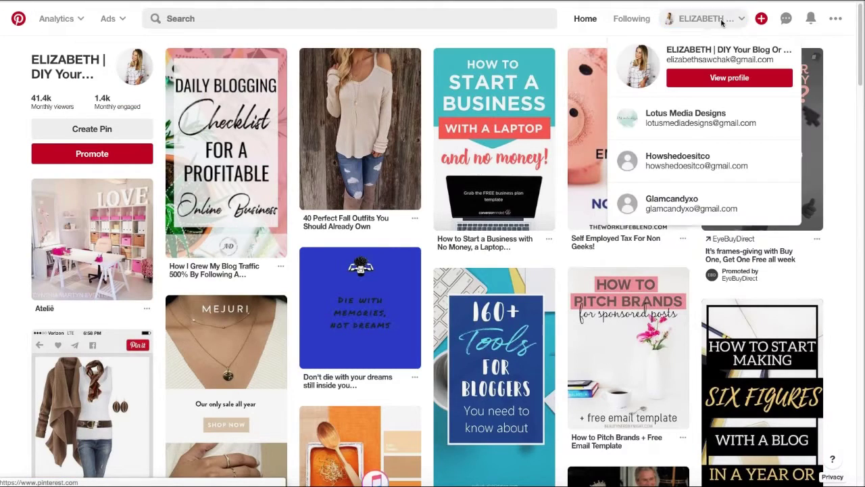
{"action": "left_click", "coordinate": [720, 78]}
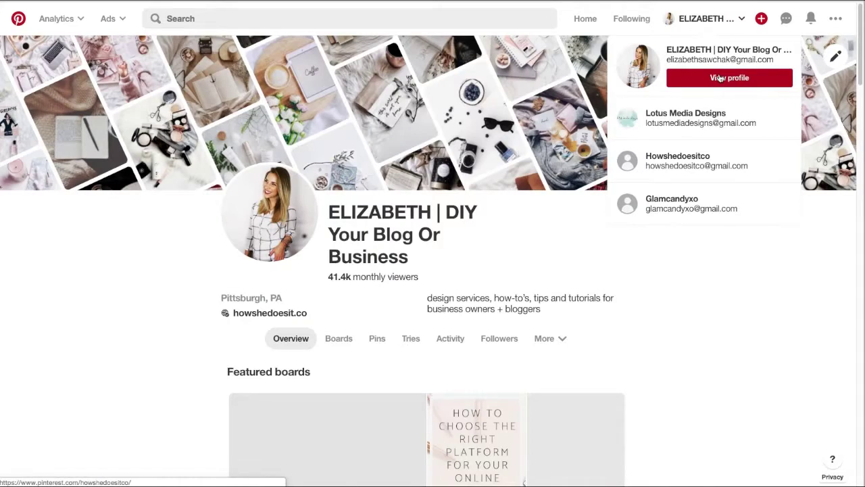
{"action": "left_click", "coordinate": [338, 338]}
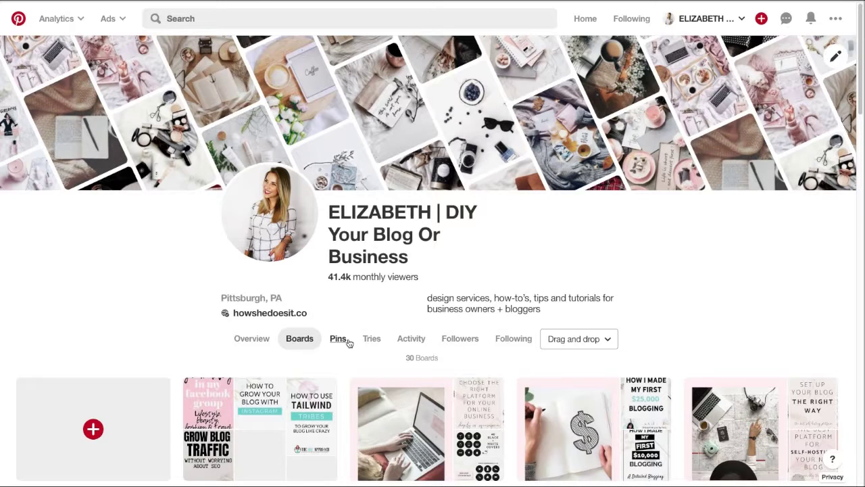
{"action": "scroll", "coordinate": [349, 343], "scroll_direction": "down", "scroll_amount": 3}
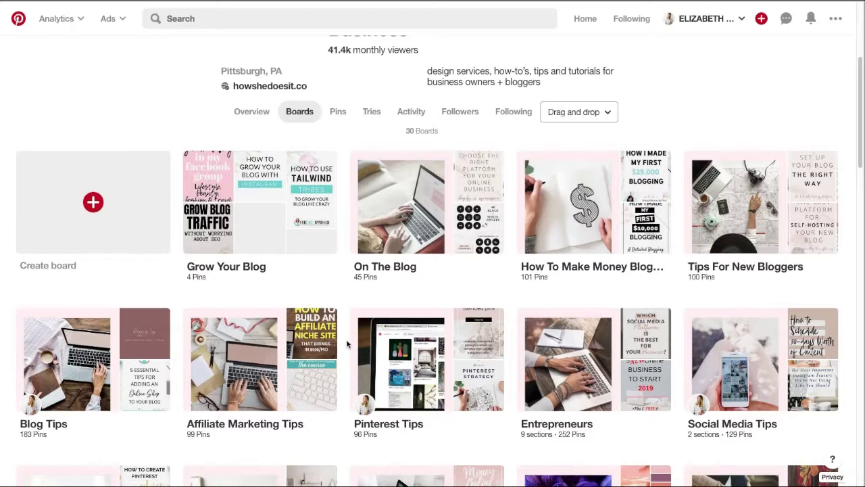
{"action": "left_click", "coordinate": [397, 268]}
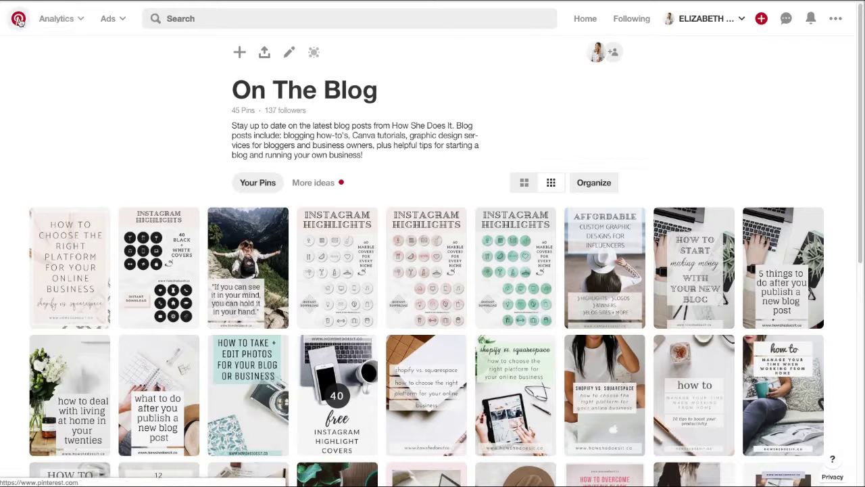
Open the analytics overview and examine the profile, audience and website statistics along with the top Pin impressions
{"action": "left_click", "coordinate": [83, 20]}
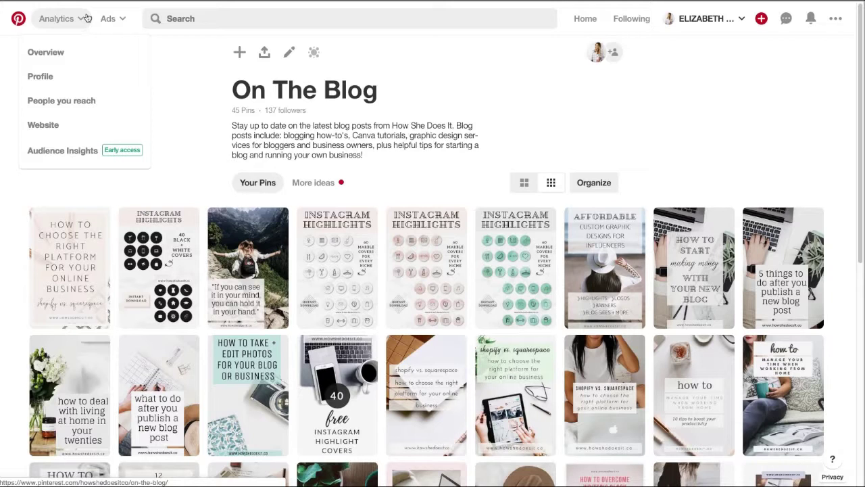
{"action": "left_click", "coordinate": [84, 62]}
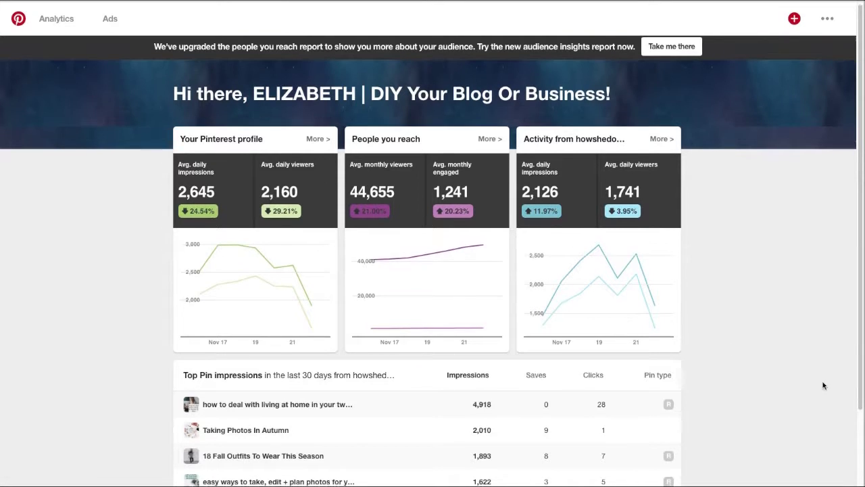
{"action": "scroll", "coordinate": [823, 386], "scroll_direction": "down", "scroll_amount": 1}
{"action": "scroll", "coordinate": [823, 385], "scroll_direction": "down", "scroll_amount": 1}
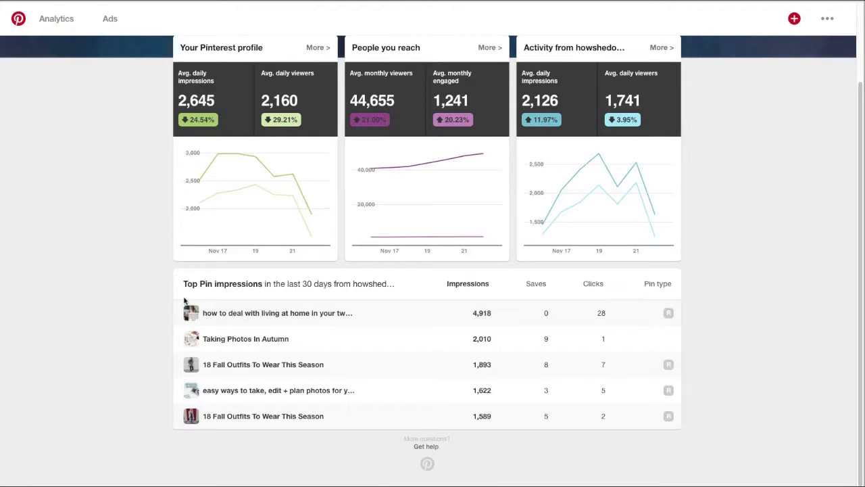
Open the "how to deal with living at home in your twenties" pin from the top Pin impressions, review its details, and leave it
{"action": "left_click", "coordinate": [233, 314]}
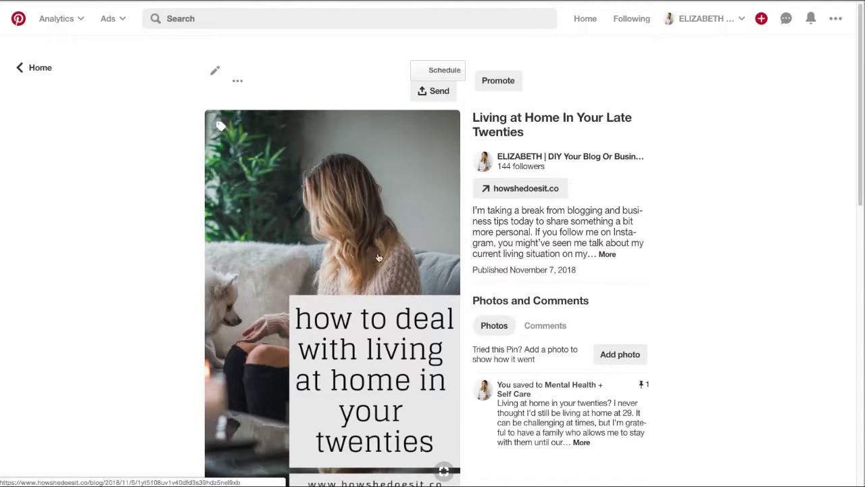
{"action": "scroll", "coordinate": [546, 341], "scroll_direction": "down", "scroll_amount": 1}
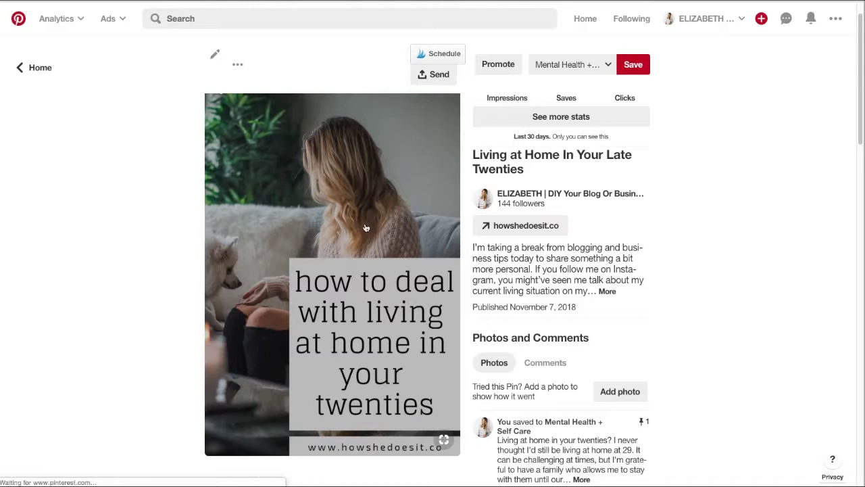
{"action": "scroll", "coordinate": [210, 169], "scroll_direction": "down", "scroll_amount": 1}
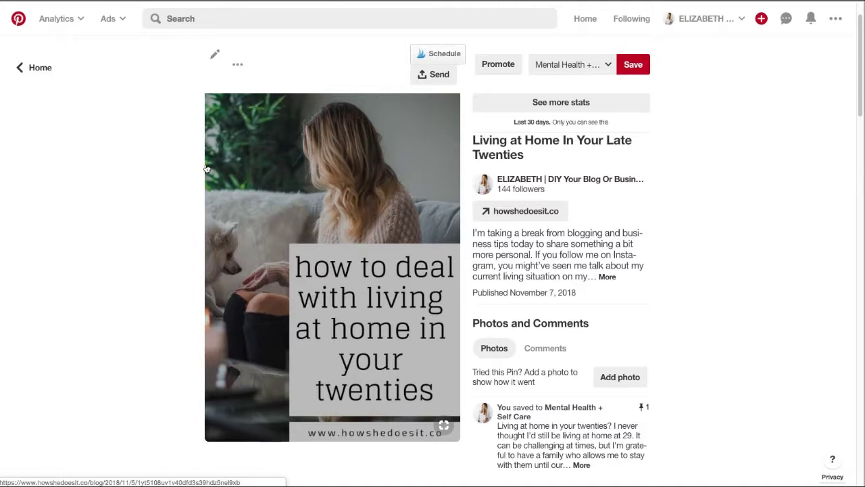
{"action": "key", "text": "alt+Left"}
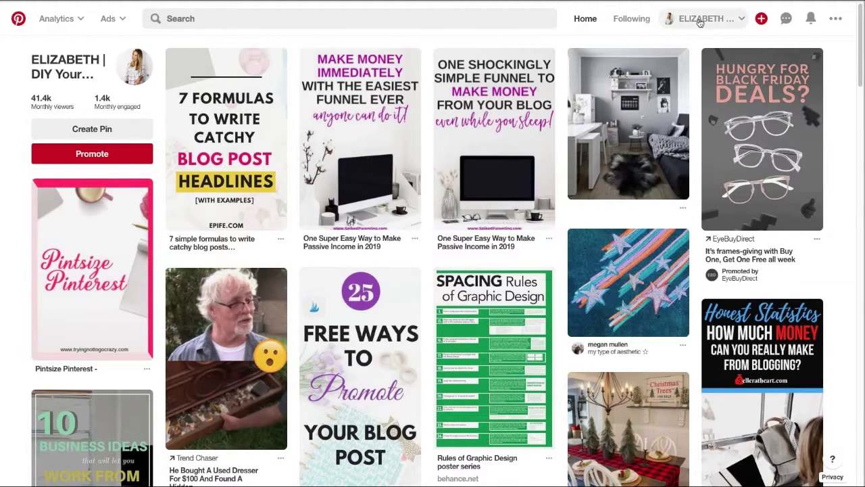
Open the profile's Activity section and look through the pins people saved from the claimed website, including their view, save and click figures
{"action": "left_click", "coordinate": [725, 21]}
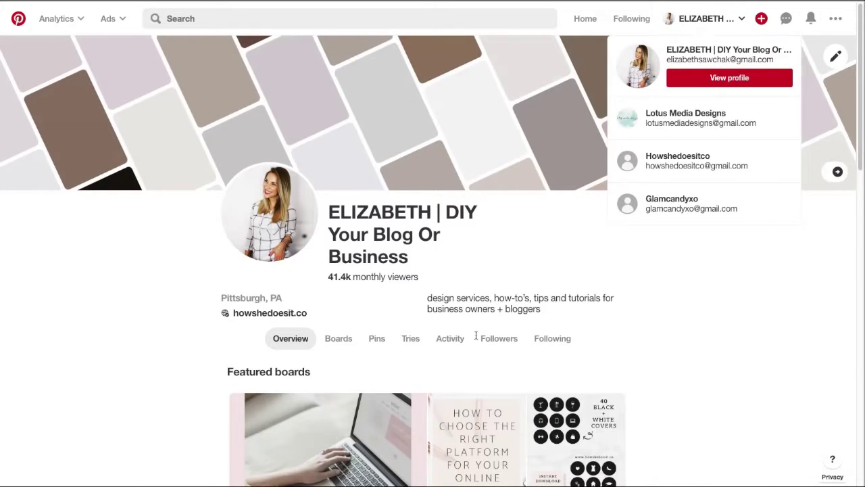
{"action": "left_click", "coordinate": [451, 339]}
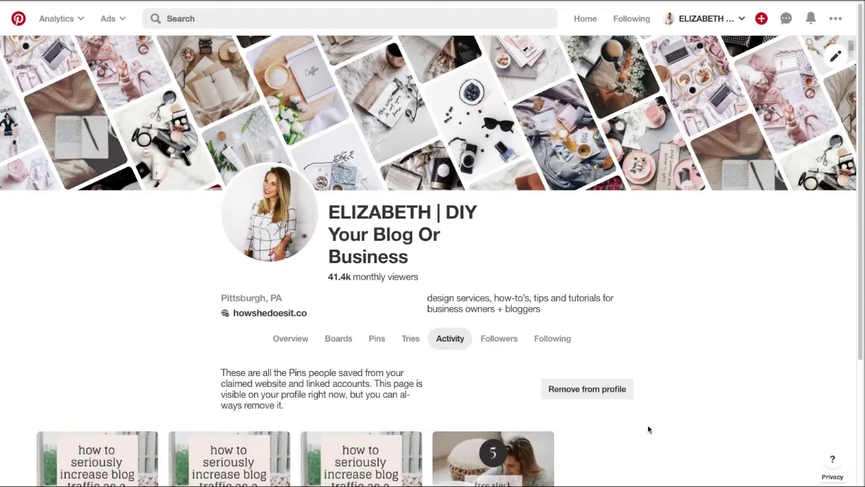
{"action": "scroll", "coordinate": [648, 430], "scroll_direction": "down", "scroll_amount": 2}
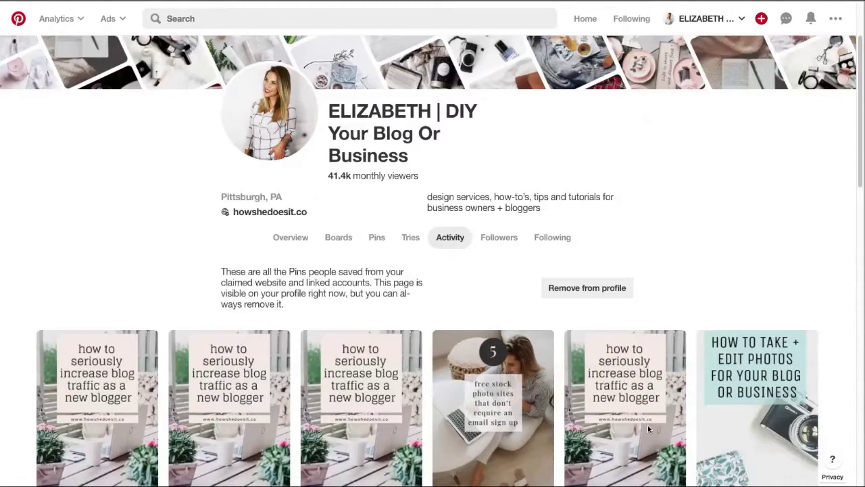
{"action": "scroll", "coordinate": [647, 425], "scroll_direction": "down", "scroll_amount": 2}
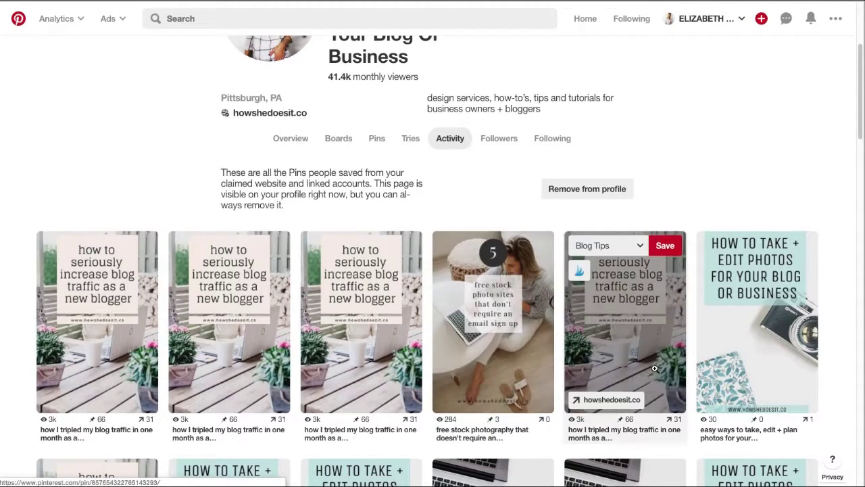
{"action": "scroll", "coordinate": [217, 400], "scroll_direction": "down", "scroll_amount": 1}
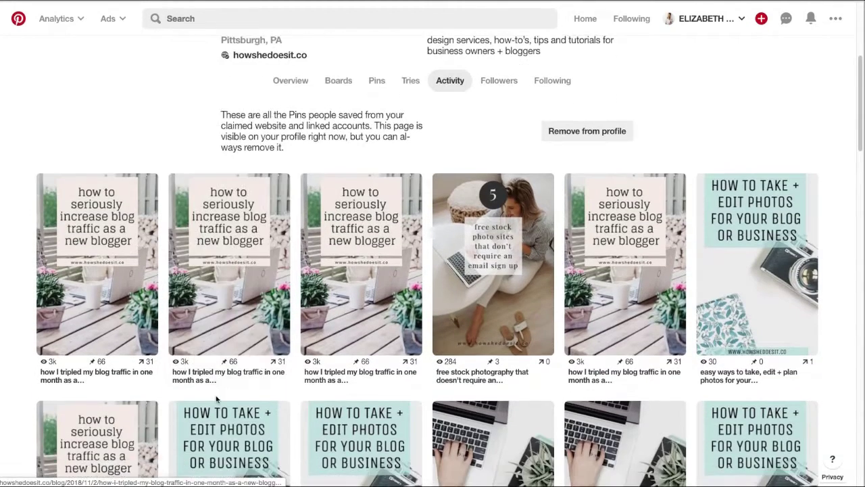
{"action": "scroll", "coordinate": [217, 400], "scroll_direction": "down", "scroll_amount": 2}
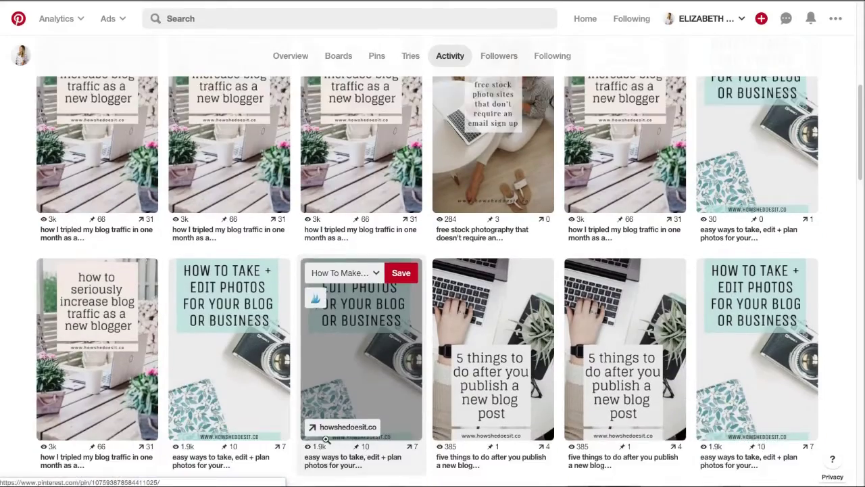
{"action": "scroll", "coordinate": [196, 398], "scroll_direction": "down", "scroll_amount": 3}
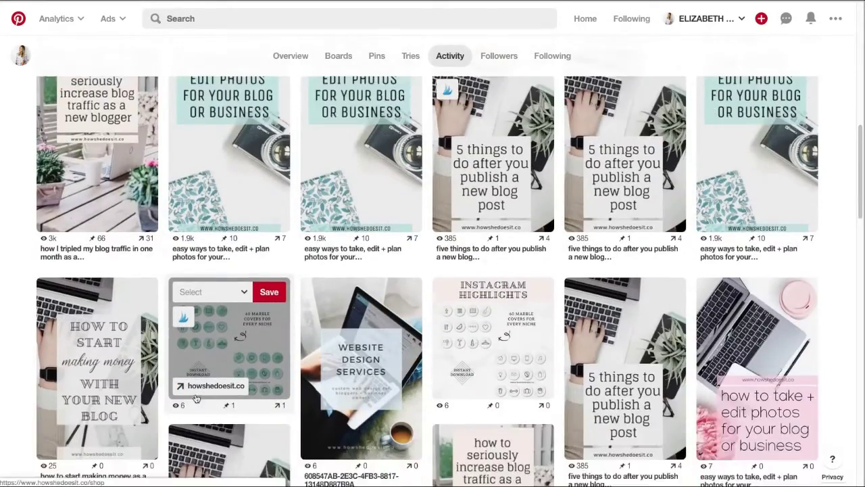
{"action": "scroll", "coordinate": [196, 399], "scroll_direction": "down", "scroll_amount": 5}
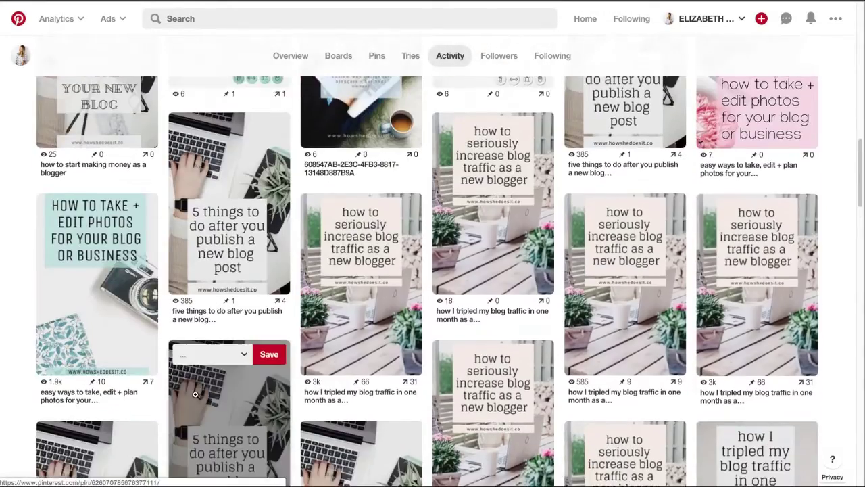
{"action": "scroll", "coordinate": [196, 396], "scroll_direction": "down", "scroll_amount": 2}
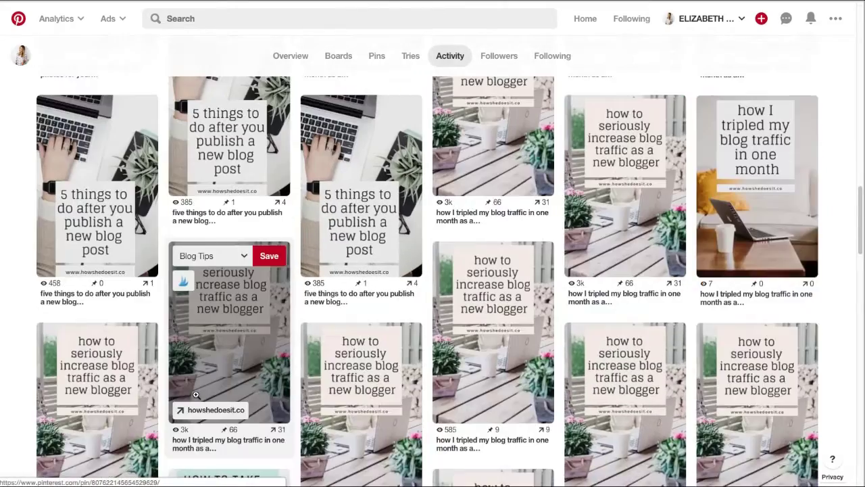
Look back over the Activity section's saved pins, comparing the figures of the blog traffic, photo editing and blog post pins
{"action": "scroll", "coordinate": [209, 403], "scroll_direction": "up", "scroll_amount": 4}
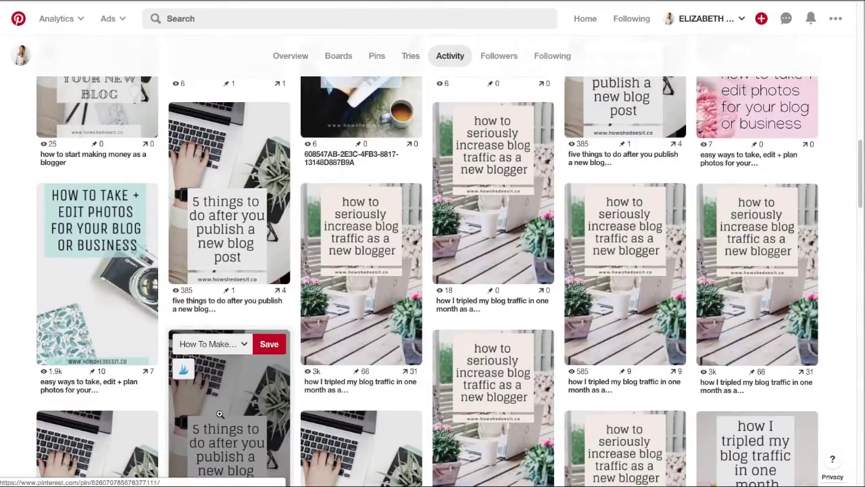
{"action": "scroll", "coordinate": [220, 413], "scroll_direction": "up", "scroll_amount": 3}
{"action": "scroll", "coordinate": [220, 412], "scroll_direction": "up", "scroll_amount": 6}
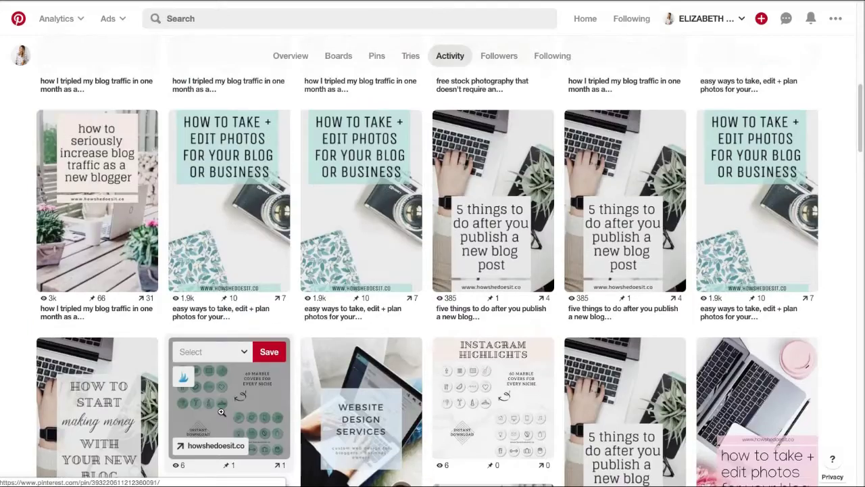
{"action": "scroll", "coordinate": [220, 411], "scroll_direction": "up", "scroll_amount": 4}
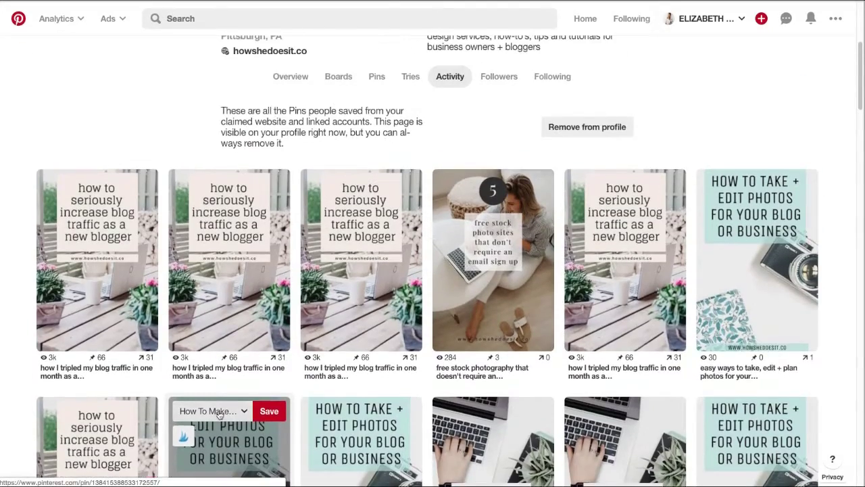
{"action": "scroll", "coordinate": [206, 411], "scroll_direction": "down", "scroll_amount": 2}
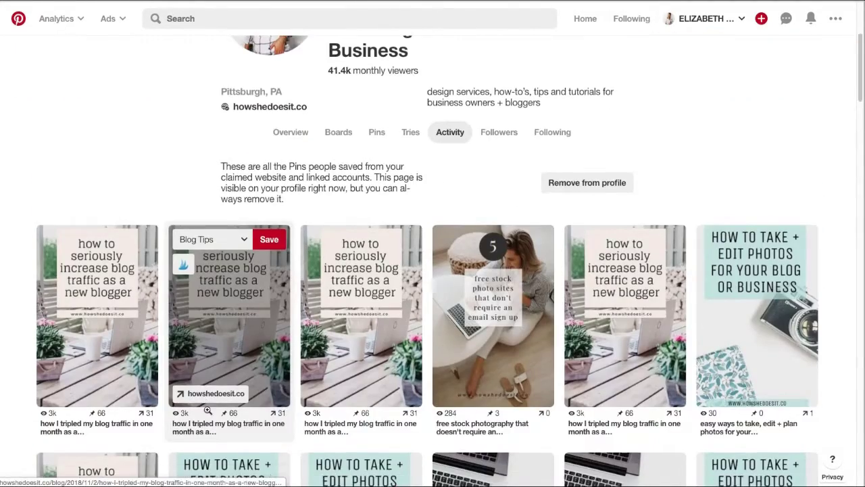
{"action": "scroll", "coordinate": [208, 414], "scroll_direction": "down", "scroll_amount": 3}
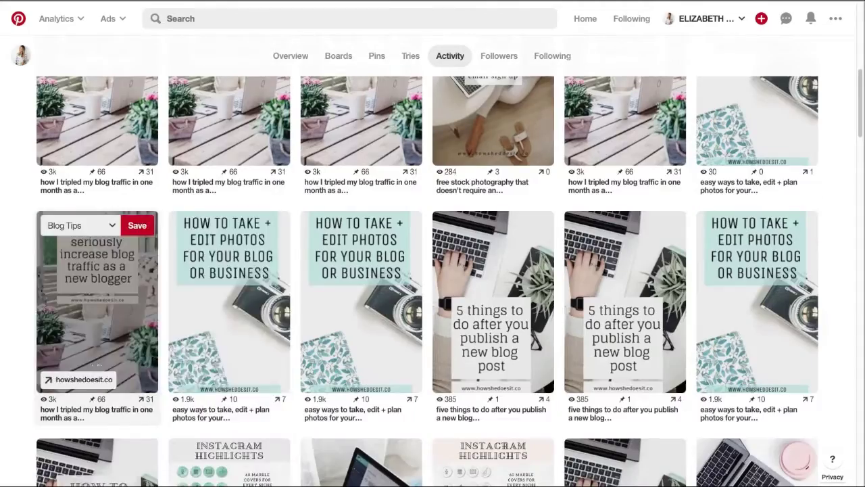
{"action": "scroll", "coordinate": [287, 430], "scroll_direction": "down", "scroll_amount": 5}
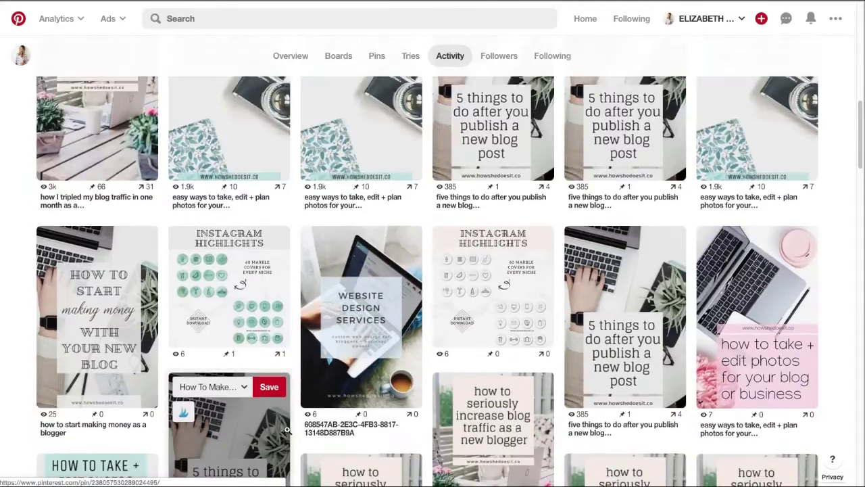
Leave the Activity section for the profile's Pins section and switch from there to the profile Overview
{"action": "scroll", "coordinate": [290, 435], "scroll_direction": "up", "scroll_amount": 10}
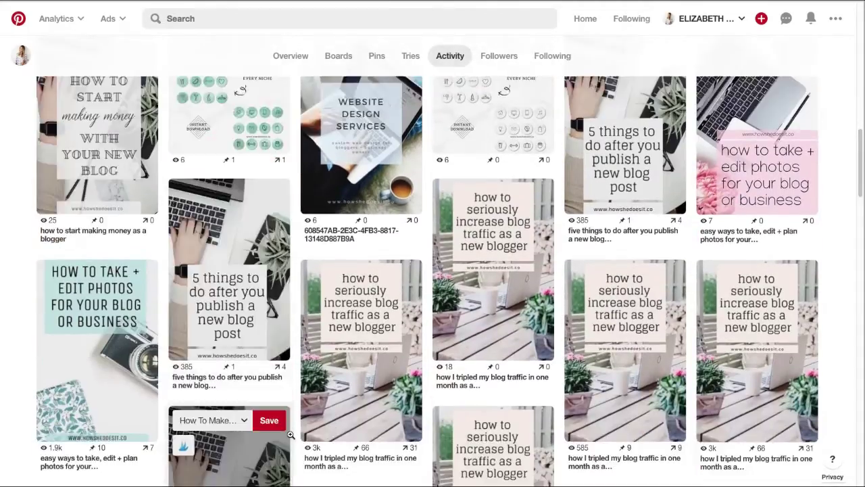
{"action": "scroll", "coordinate": [296, 446], "scroll_direction": "up", "scroll_amount": 4}
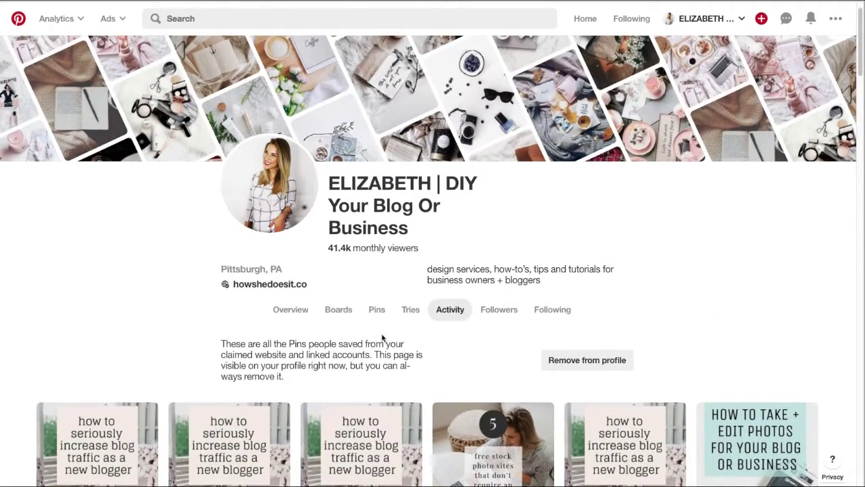
{"action": "left_click", "coordinate": [377, 309]}
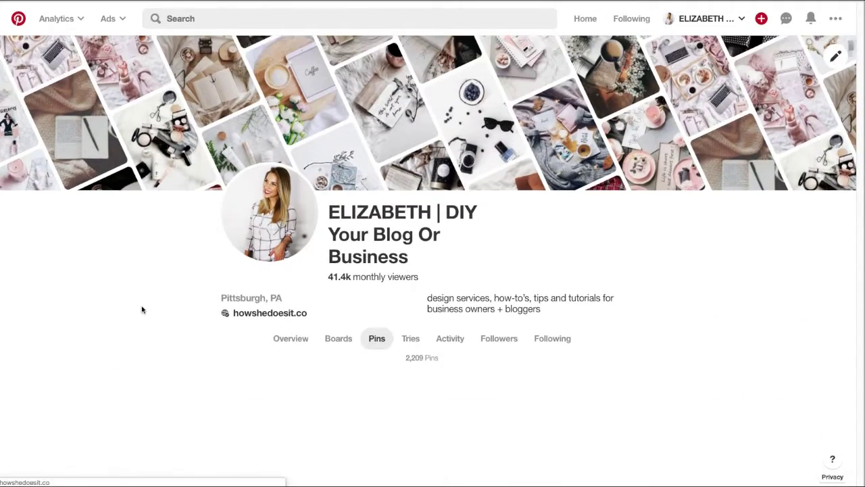
{"action": "left_click", "coordinate": [290, 340]}
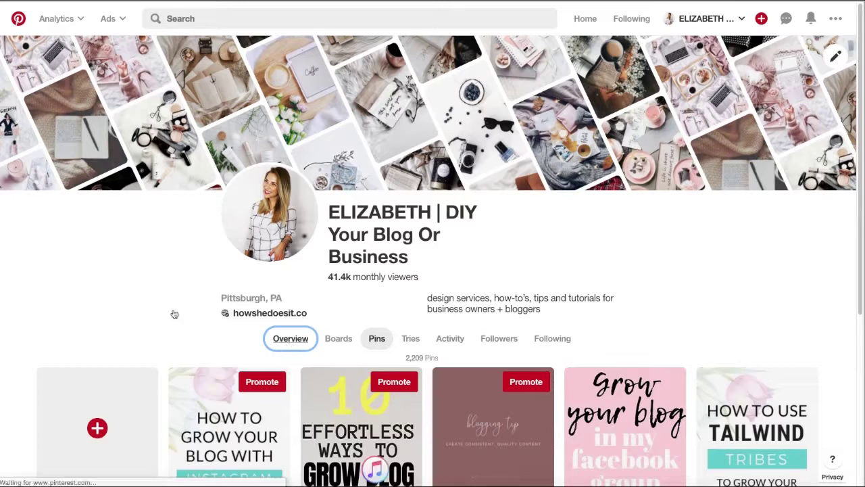